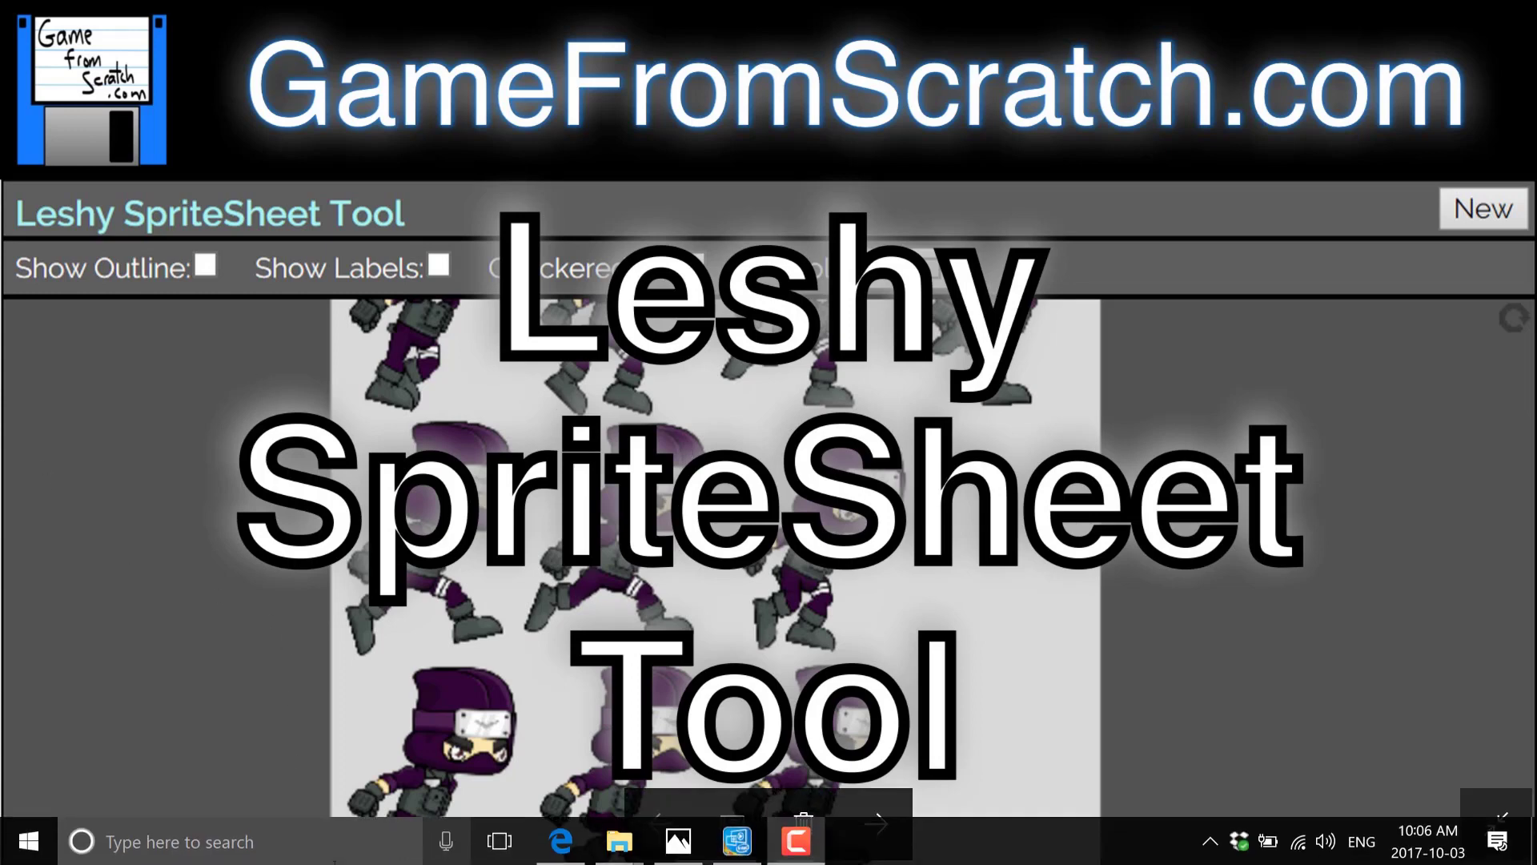
Step: Bring the sprite tool forward and clear the sample sheet with New, leaving an empty canvas
{"action": "left_click", "coordinate": [561, 841]}
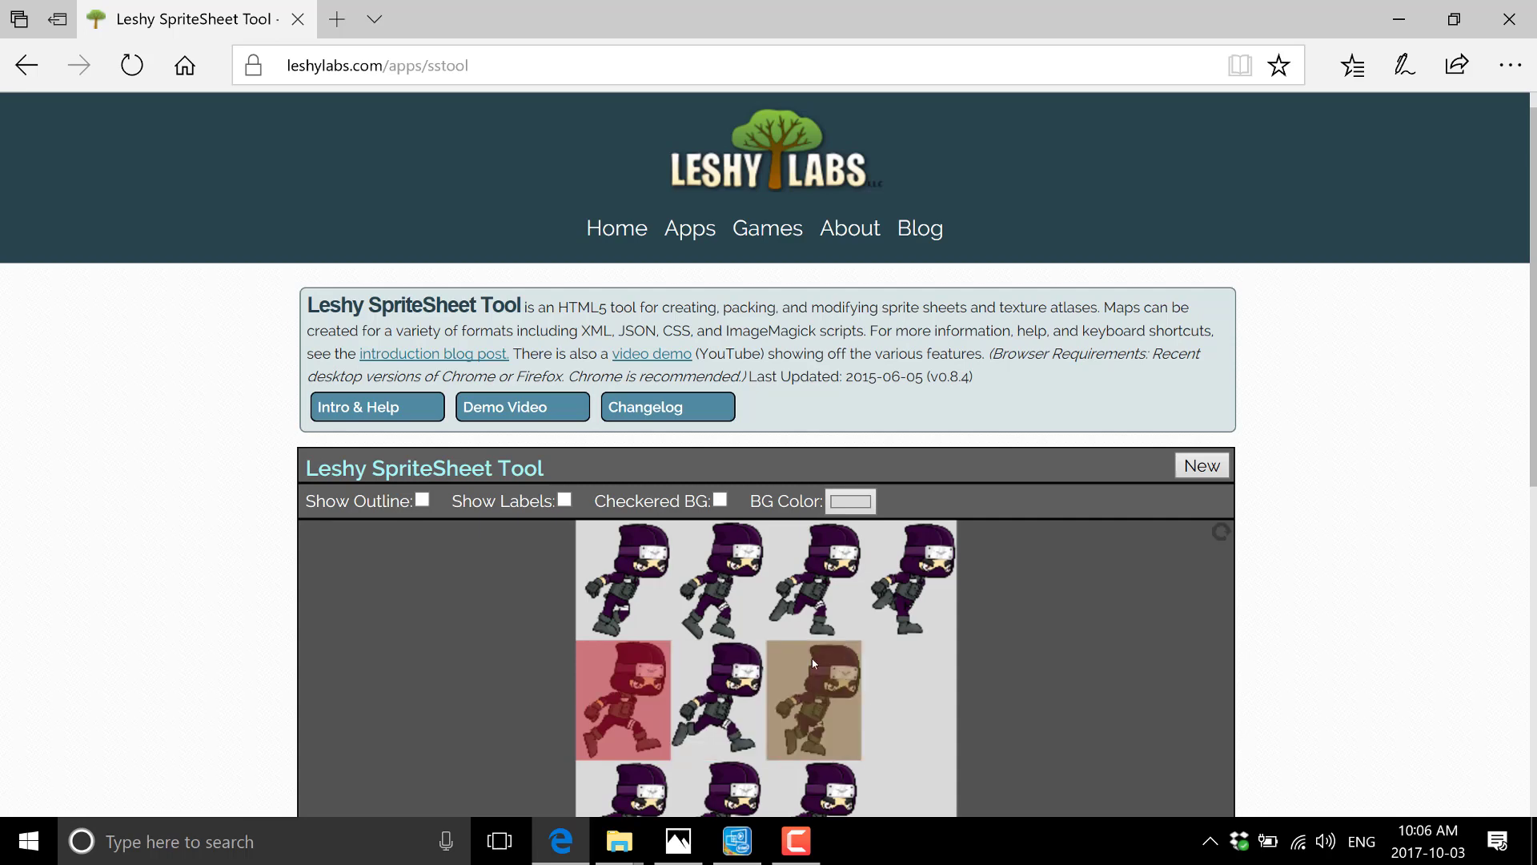
{"action": "scroll", "coordinate": [777, 615], "scroll_direction": "down", "scroll_amount": 1}
{"action": "left_click", "coordinate": [1202, 465]}
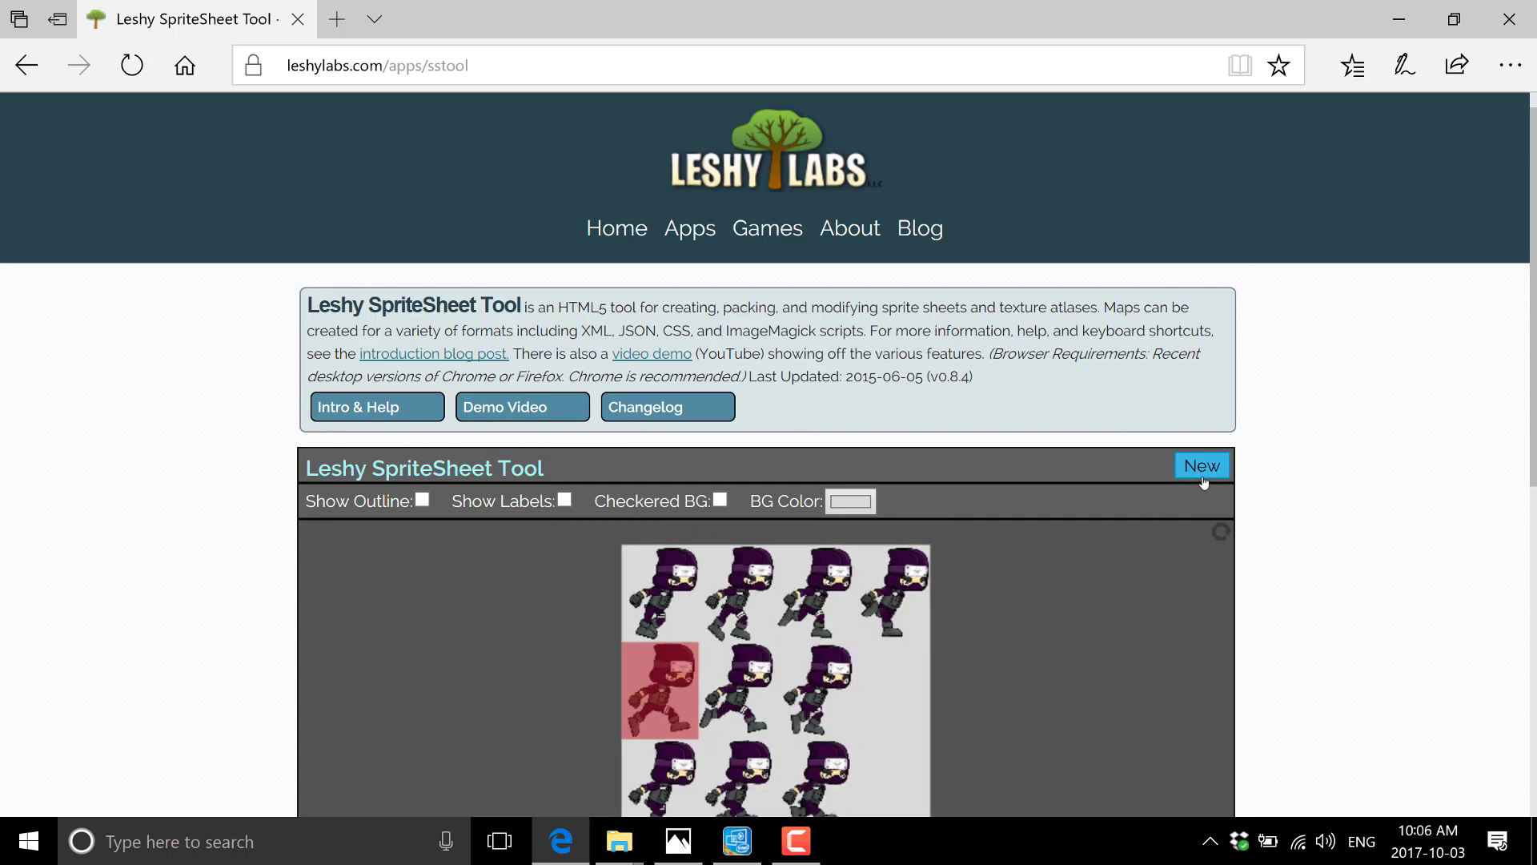
{"action": "scroll", "coordinate": [1353, 479], "scroll_direction": "down", "scroll_amount": 4}
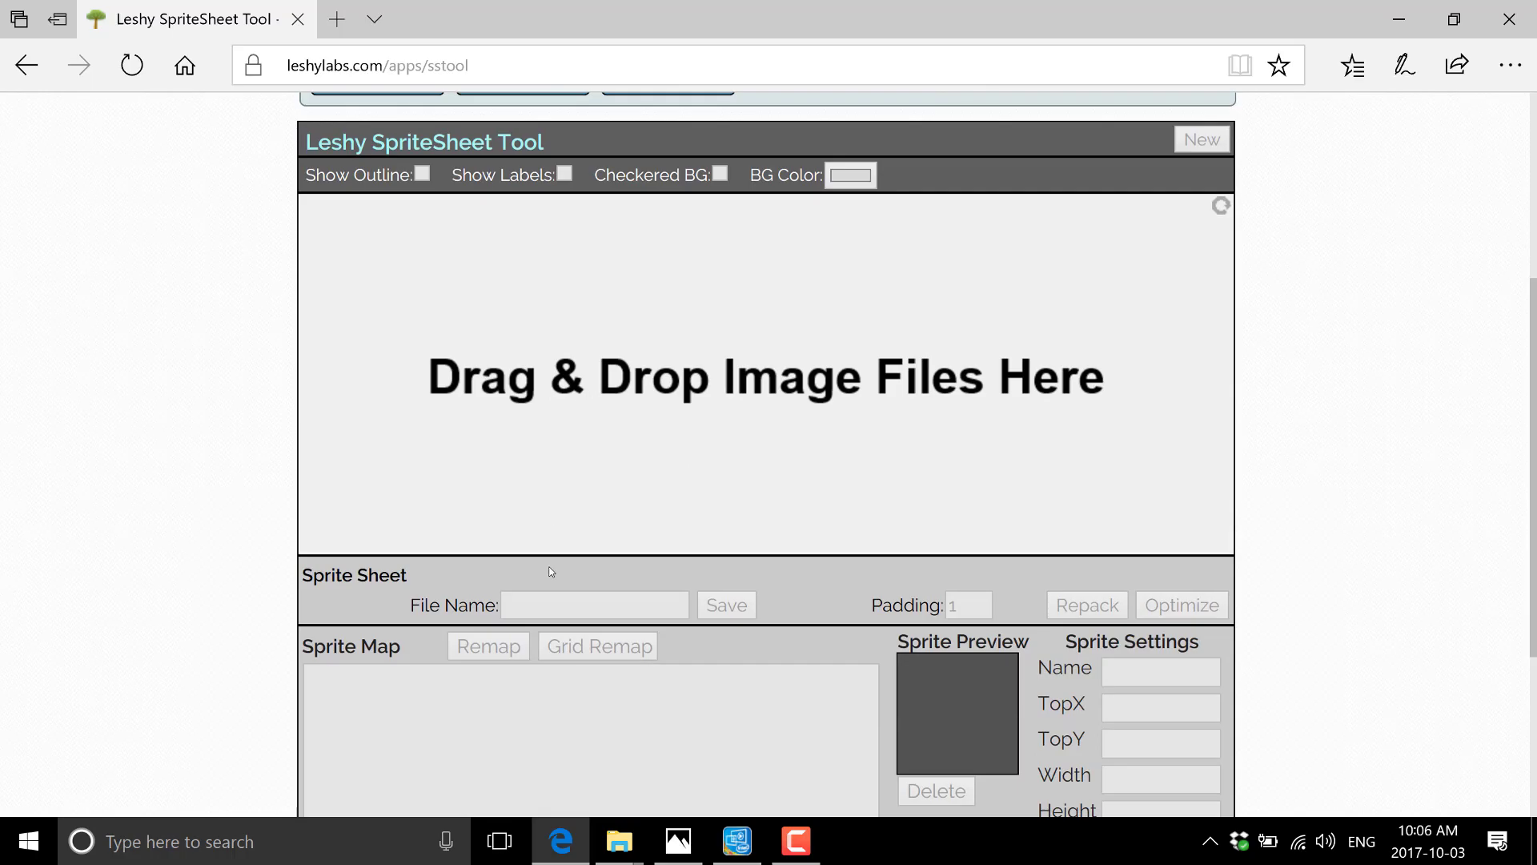
Step: Place the png folder beside the page and add Run_000.png to the sprite sheet
{"action": "left_click", "coordinate": [620, 841]}
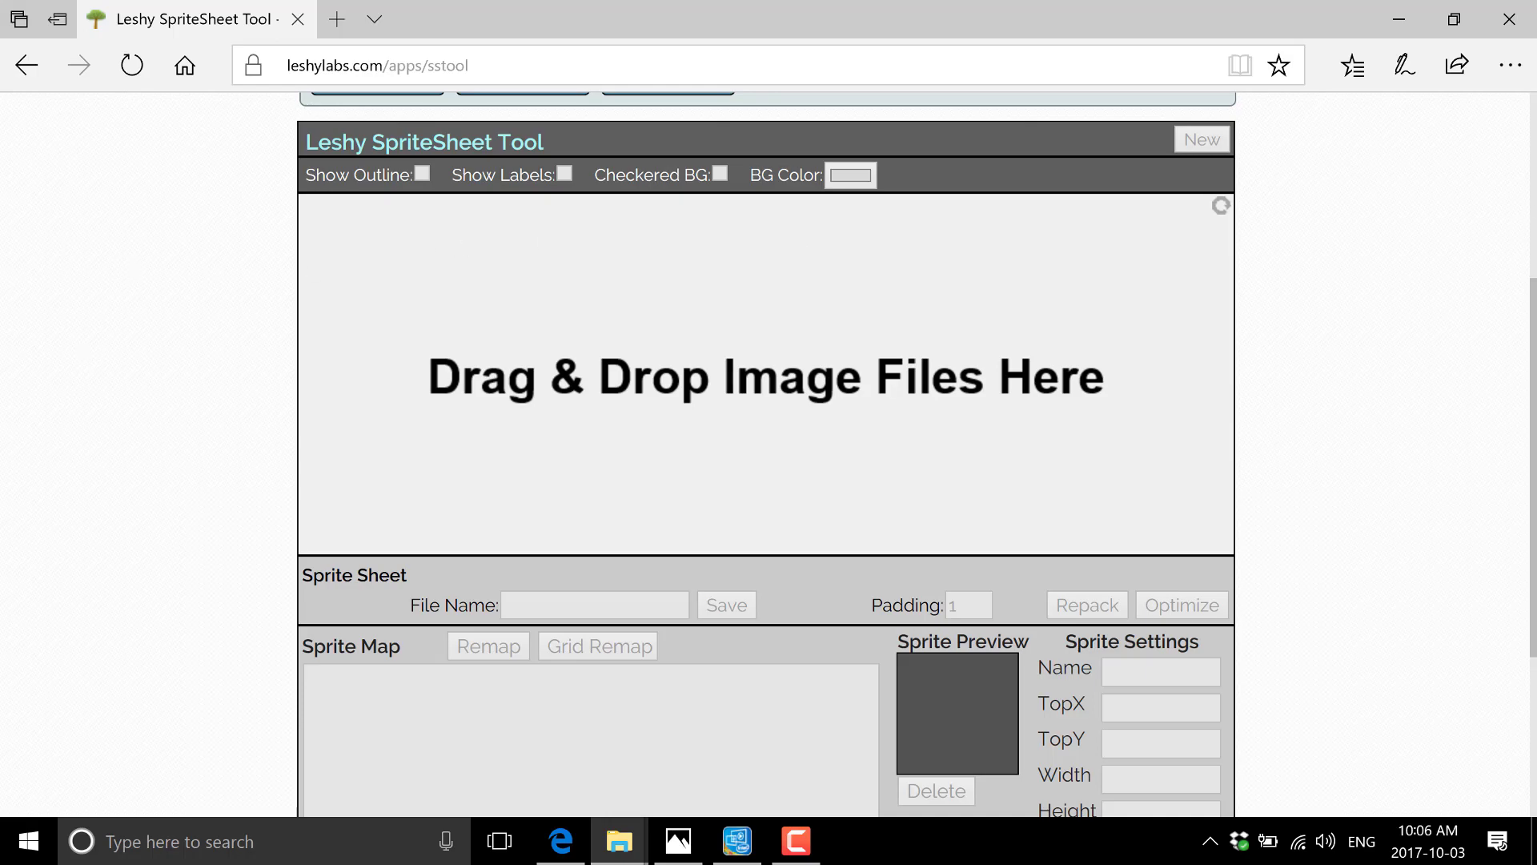
{"action": "key", "text": "alt+Tab"}
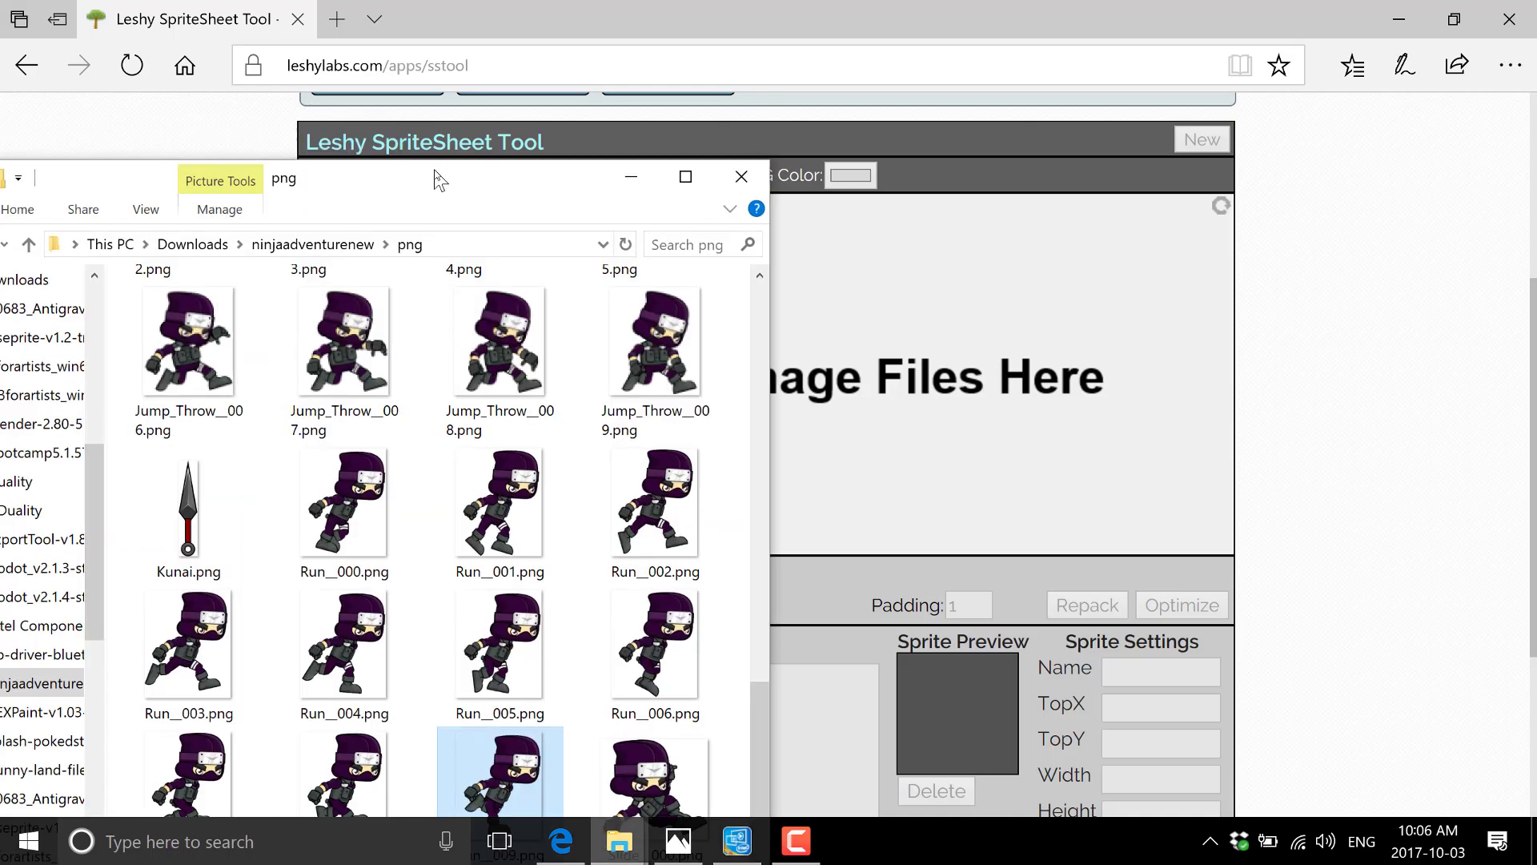
{"action": "left_click_drag", "start_coordinate": [566, 178], "coordinate": [495, 106]}
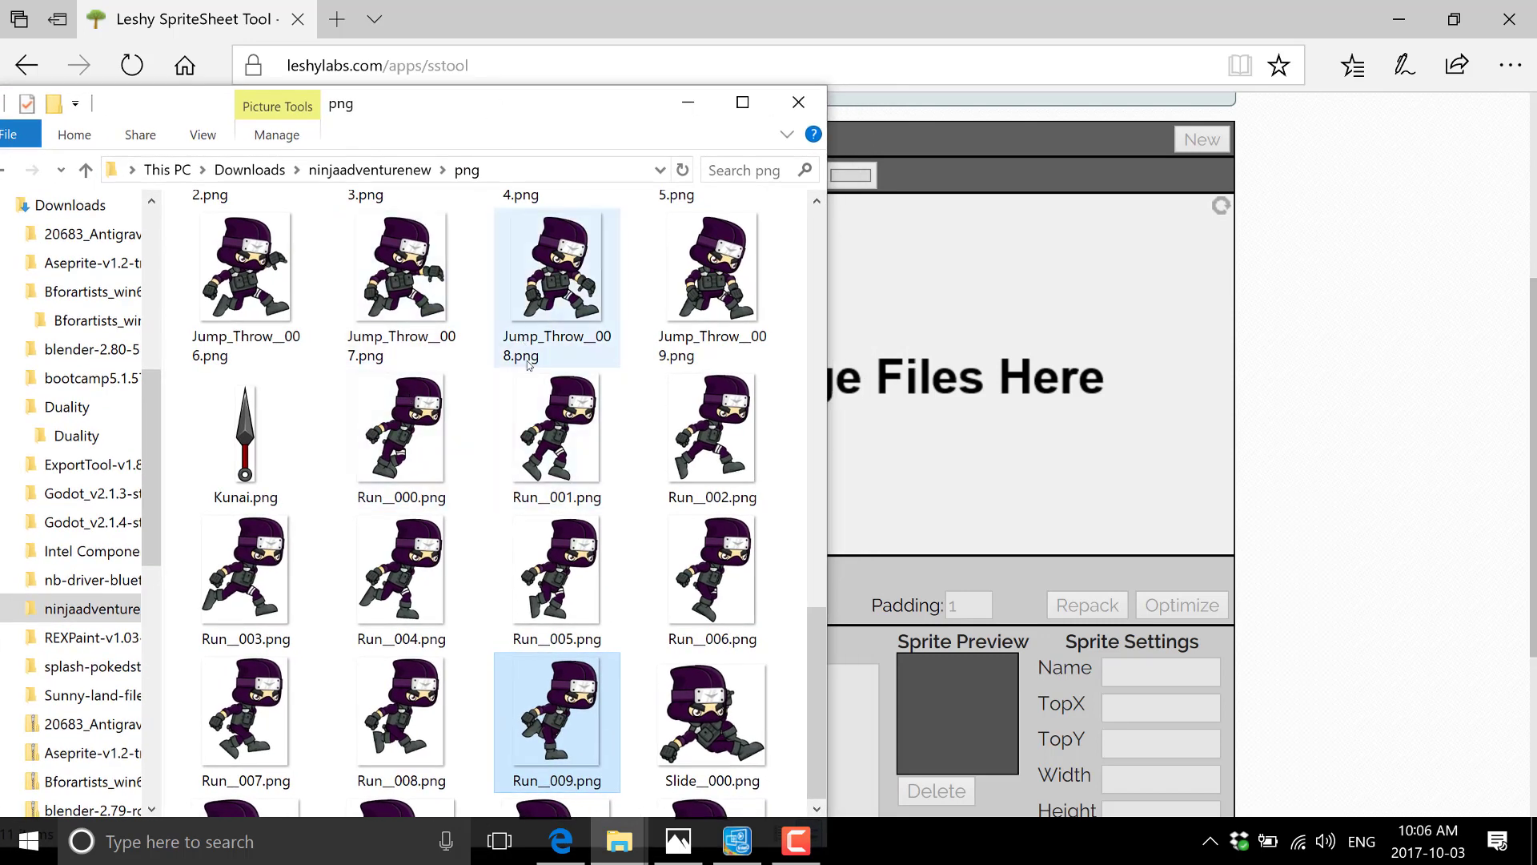
{"action": "left_click", "coordinate": [439, 427]}
{"action": "left_click_drag", "start_coordinate": [439, 427], "coordinate": [909, 324]}
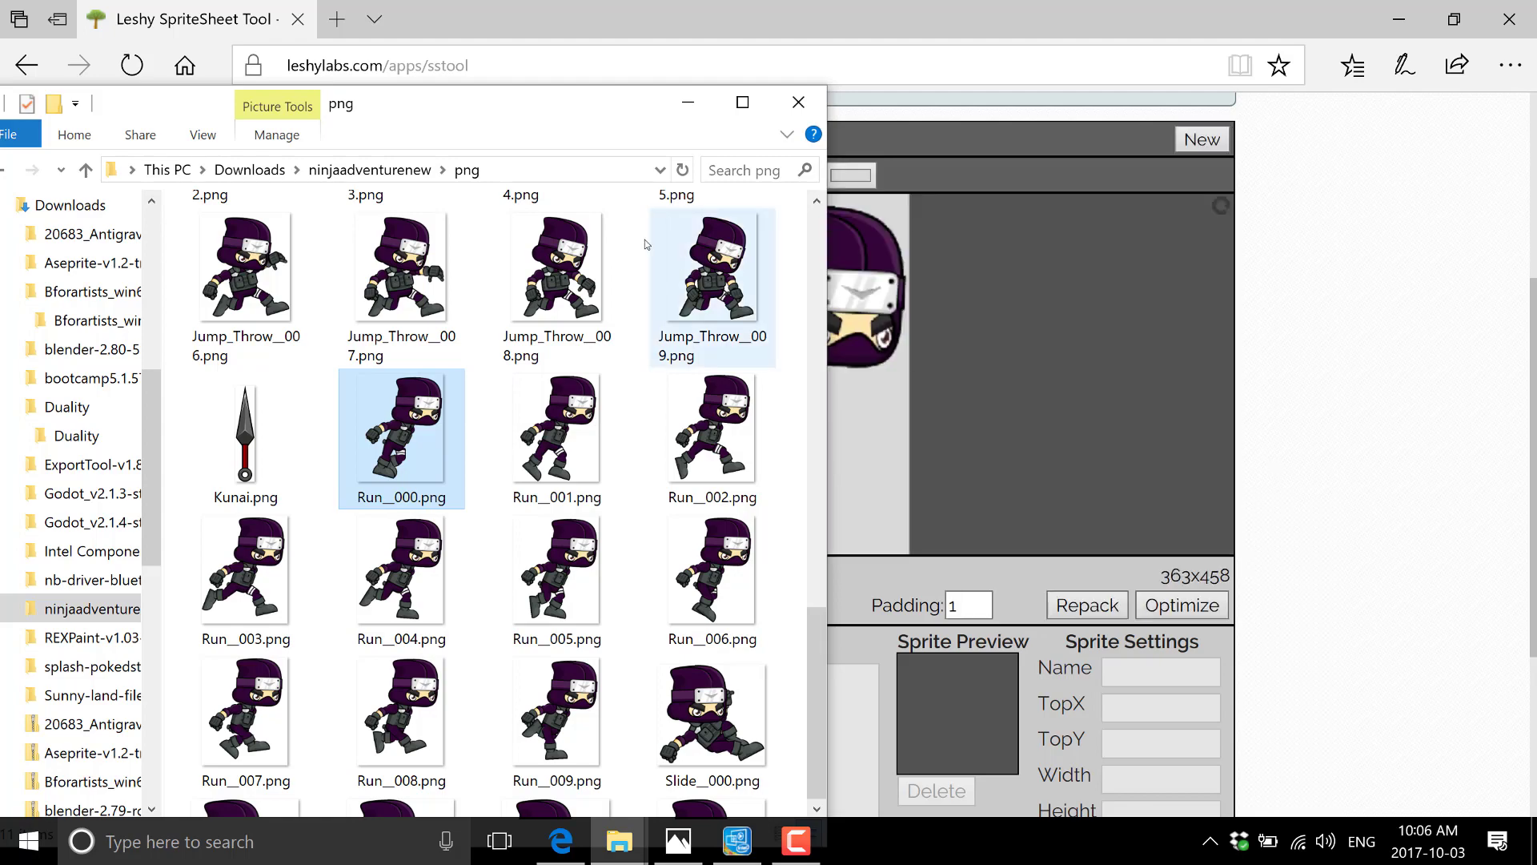
{"action": "left_click_drag", "start_coordinate": [491, 112], "coordinate": [347, 258]}
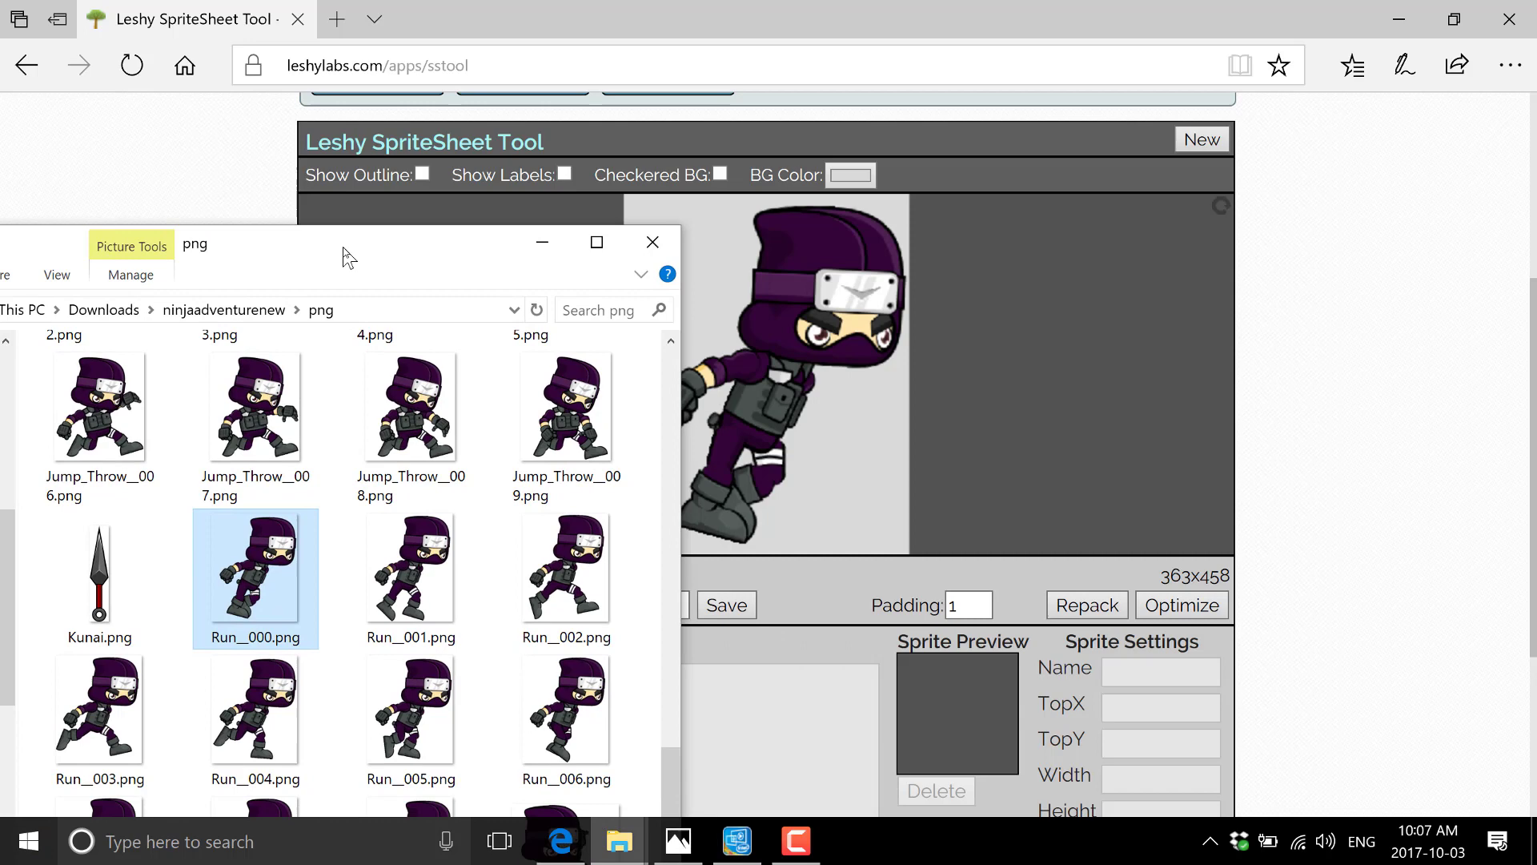
Step: Add frames Run_001 through Run_006 to the sprite sheet
{"action": "left_click", "coordinate": [448, 578]}
{"action": "left_click_drag", "start_coordinate": [448, 578], "coordinate": [1013, 461]}
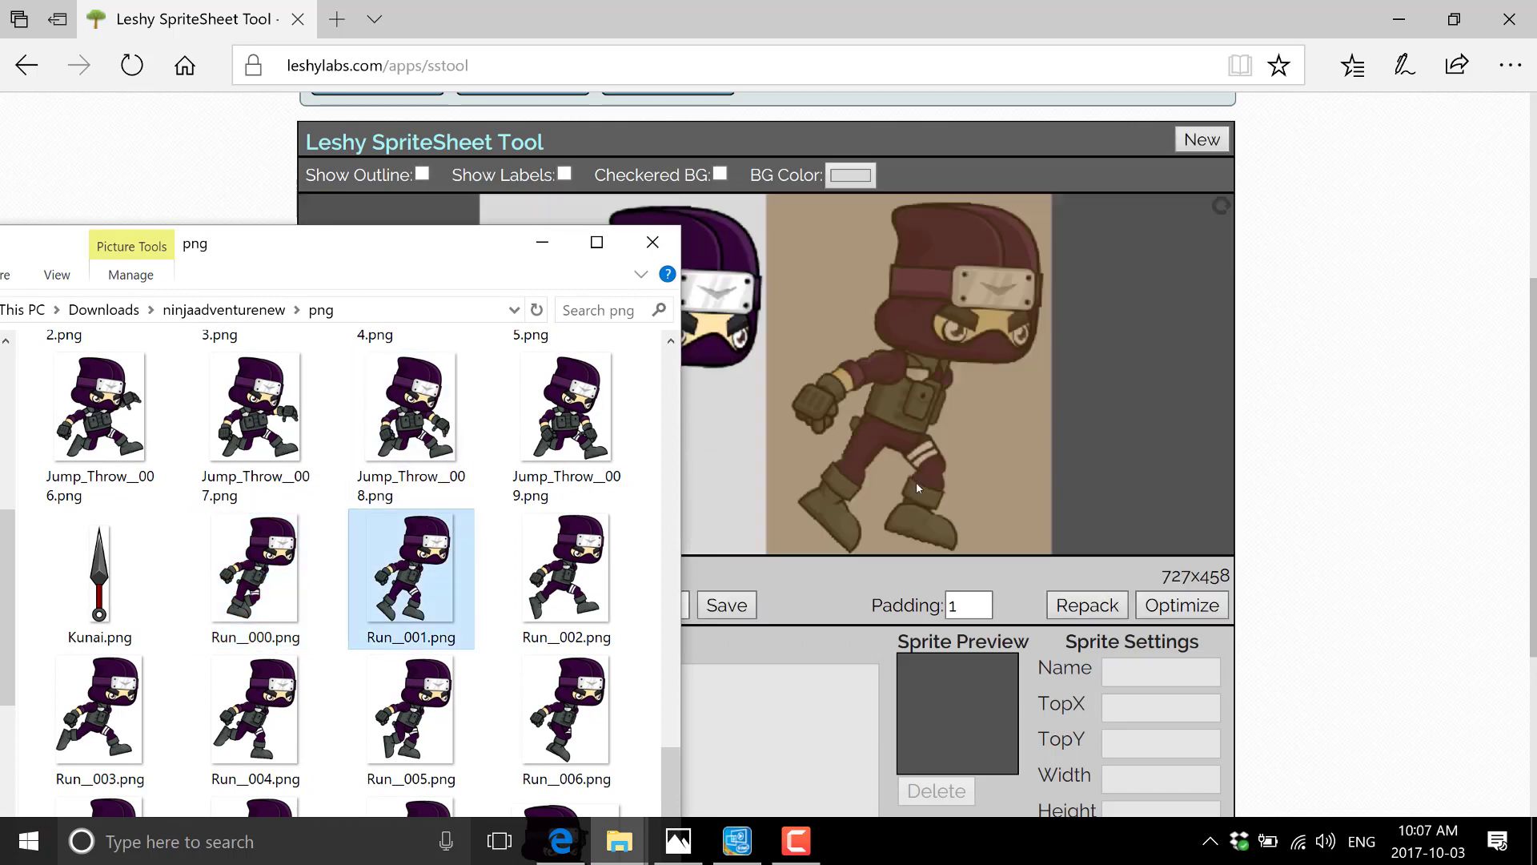
{"action": "left_click_drag", "start_coordinate": [549, 563], "coordinate": [1088, 456]}
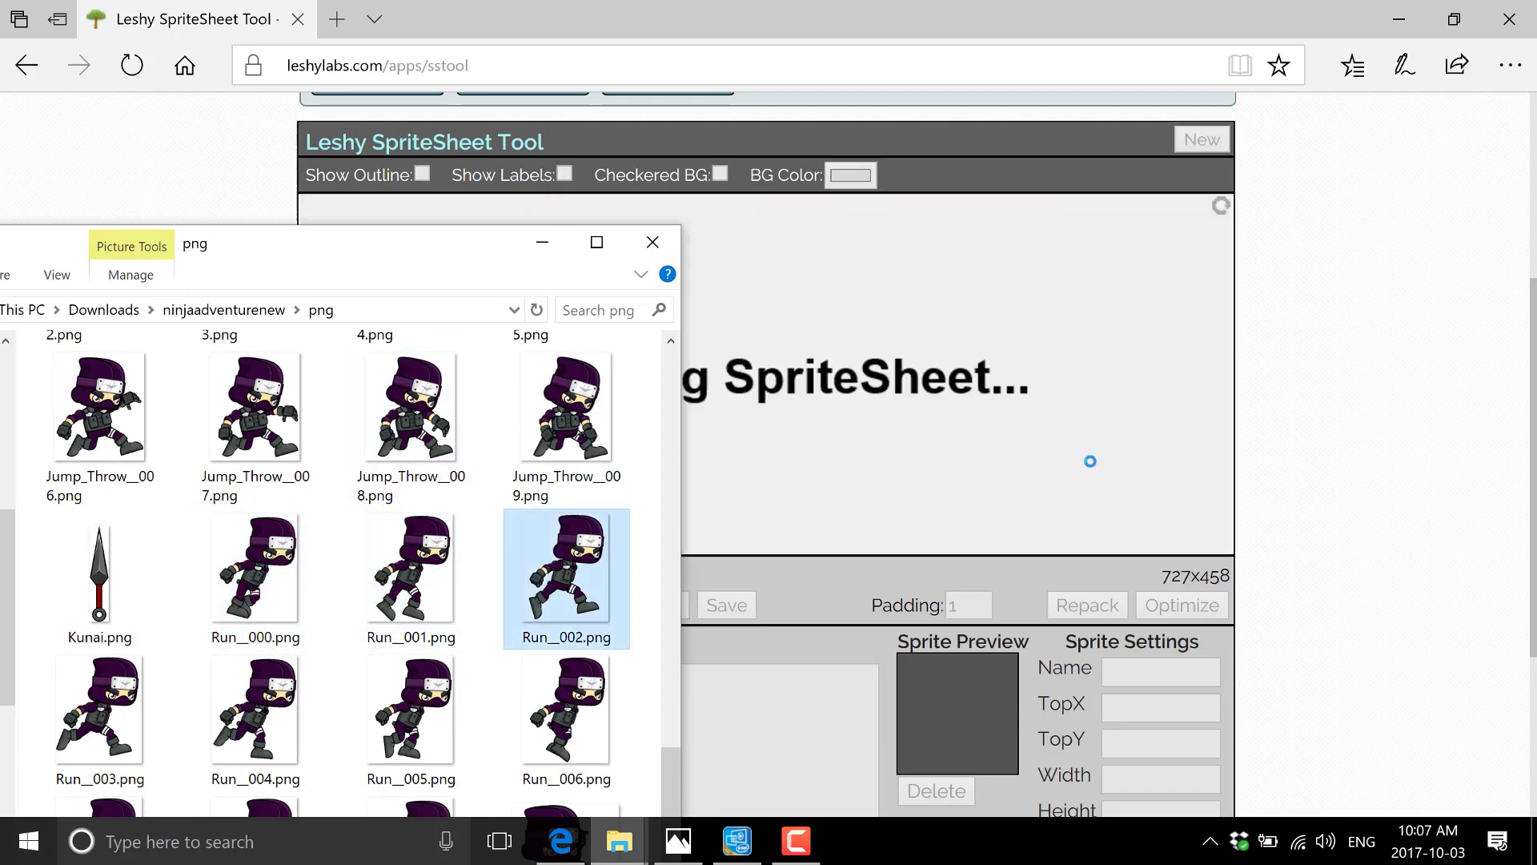
{"action": "left_click_drag", "start_coordinate": [130, 705], "coordinate": [1062, 413]}
{"action": "left_click_drag", "start_coordinate": [258, 707], "coordinate": [1000, 463]}
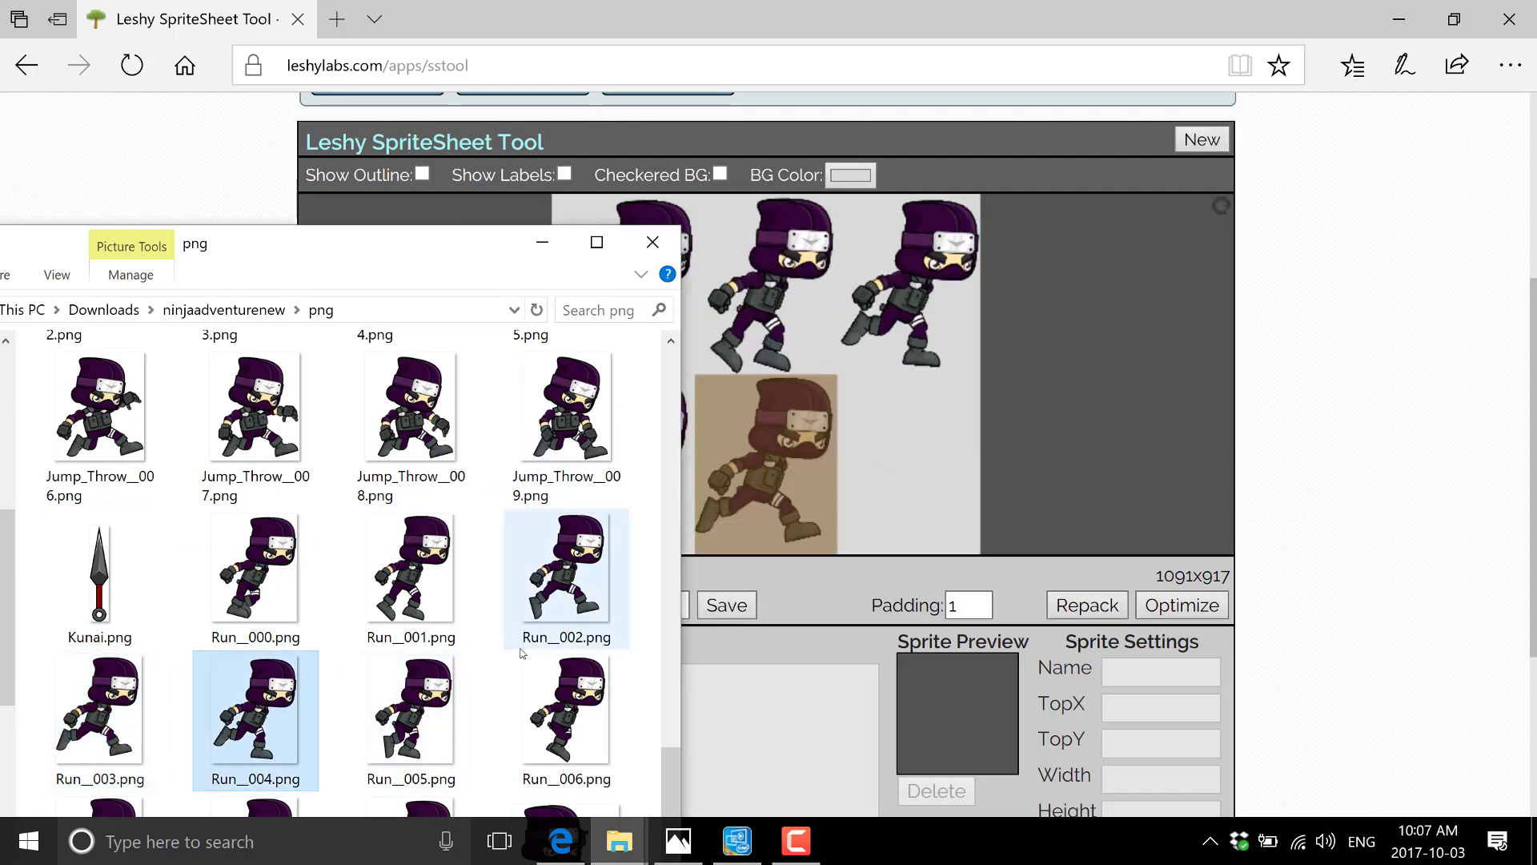
{"action": "left_click_drag", "start_coordinate": [412, 709], "coordinate": [1041, 481]}
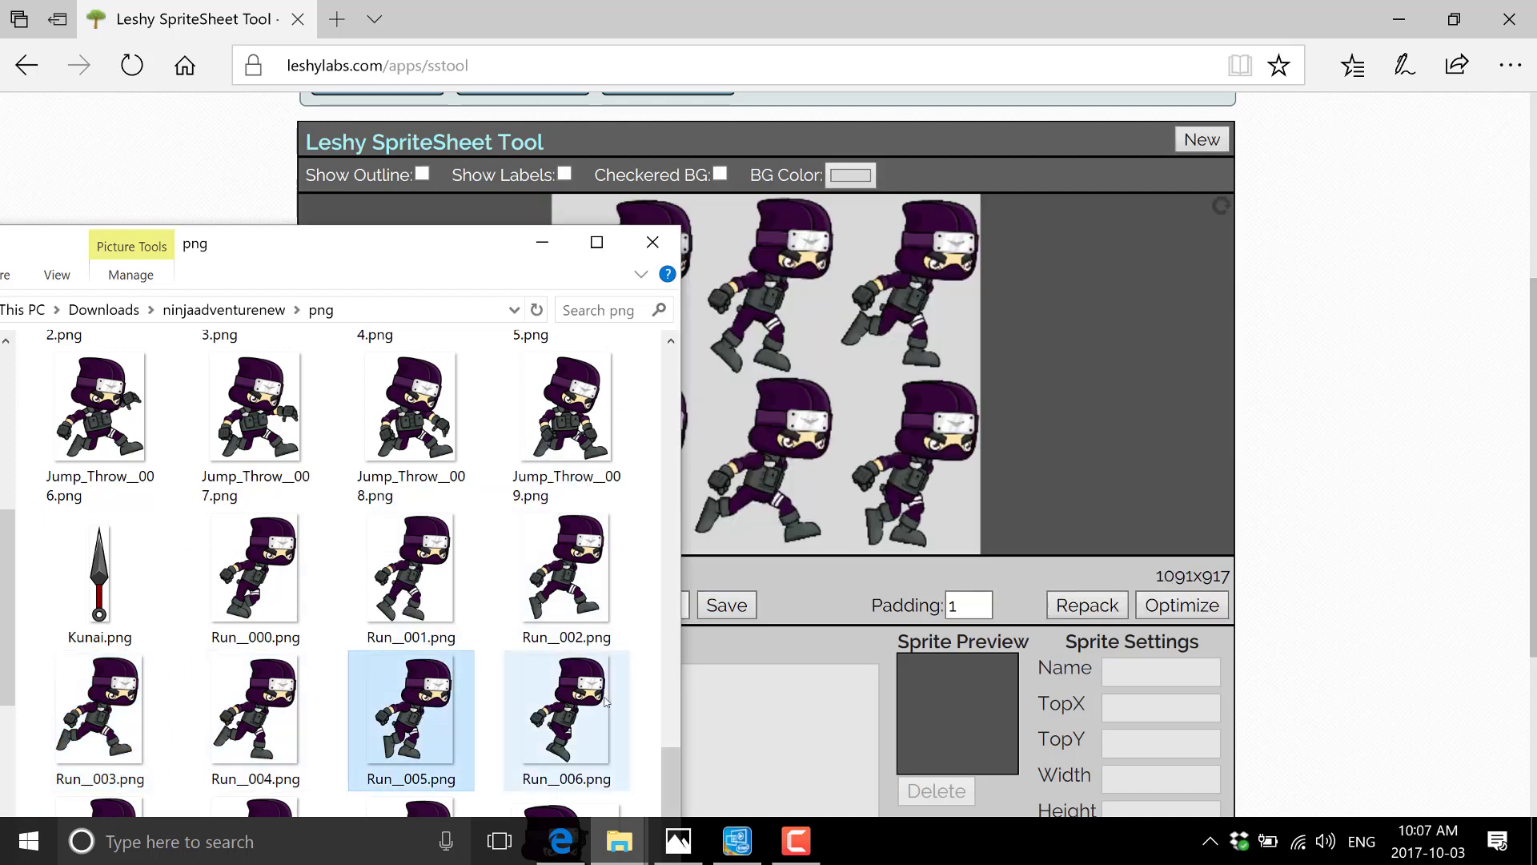
{"action": "left_click_drag", "start_coordinate": [566, 704], "coordinate": [1049, 481]}
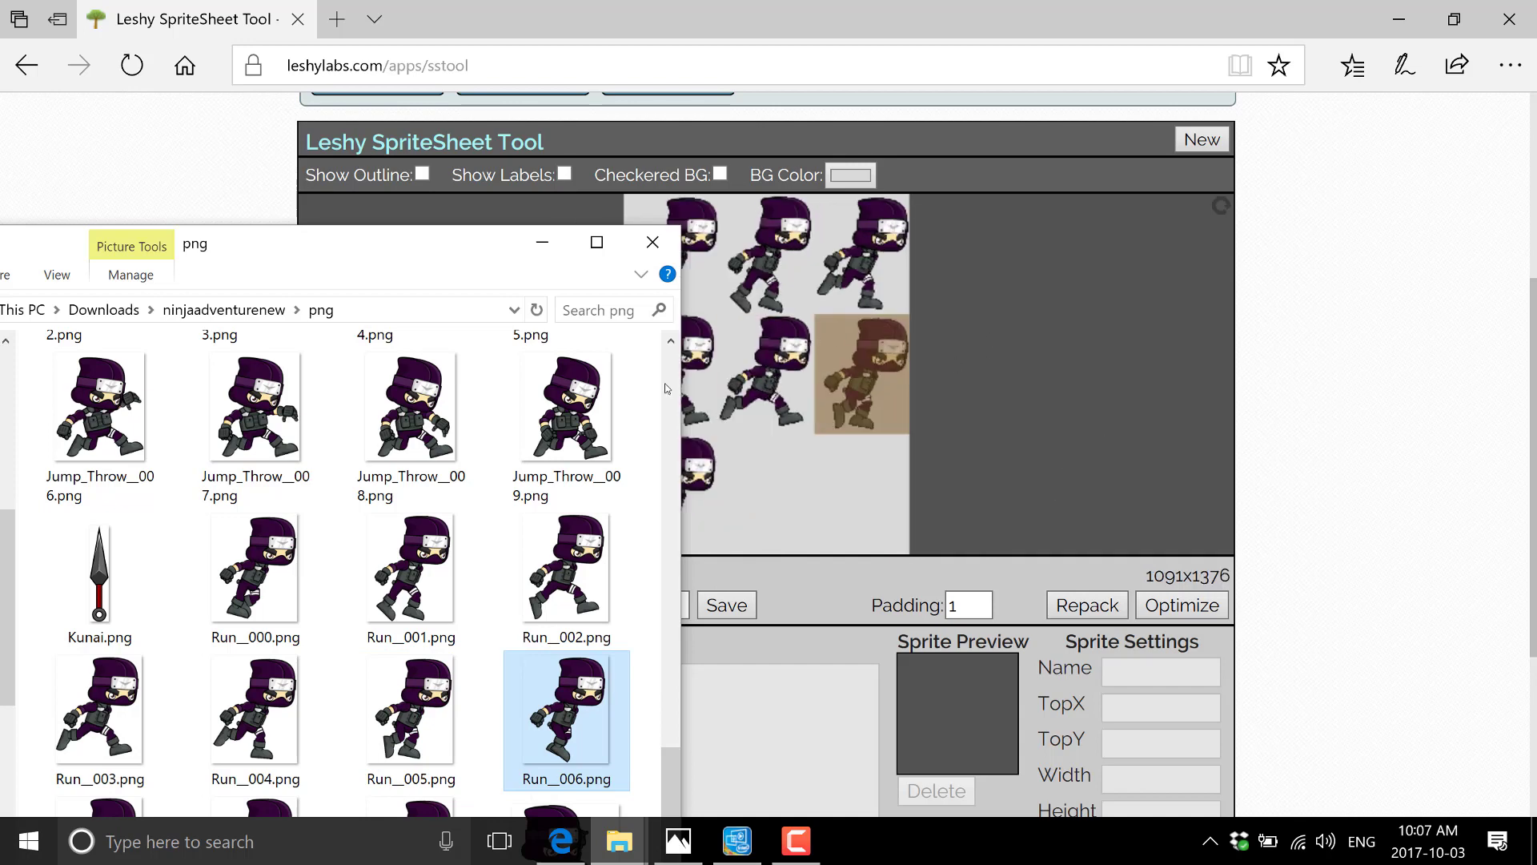
Step: Add the last frames Run_007, Run_008 and Run_009, bringing the sheet to 1455x1376
{"action": "scroll", "coordinate": [563, 521], "scroll_direction": "down", "scroll_amount": 6}
{"action": "scroll", "coordinate": [563, 525], "scroll_direction": "up", "scroll_amount": 3}
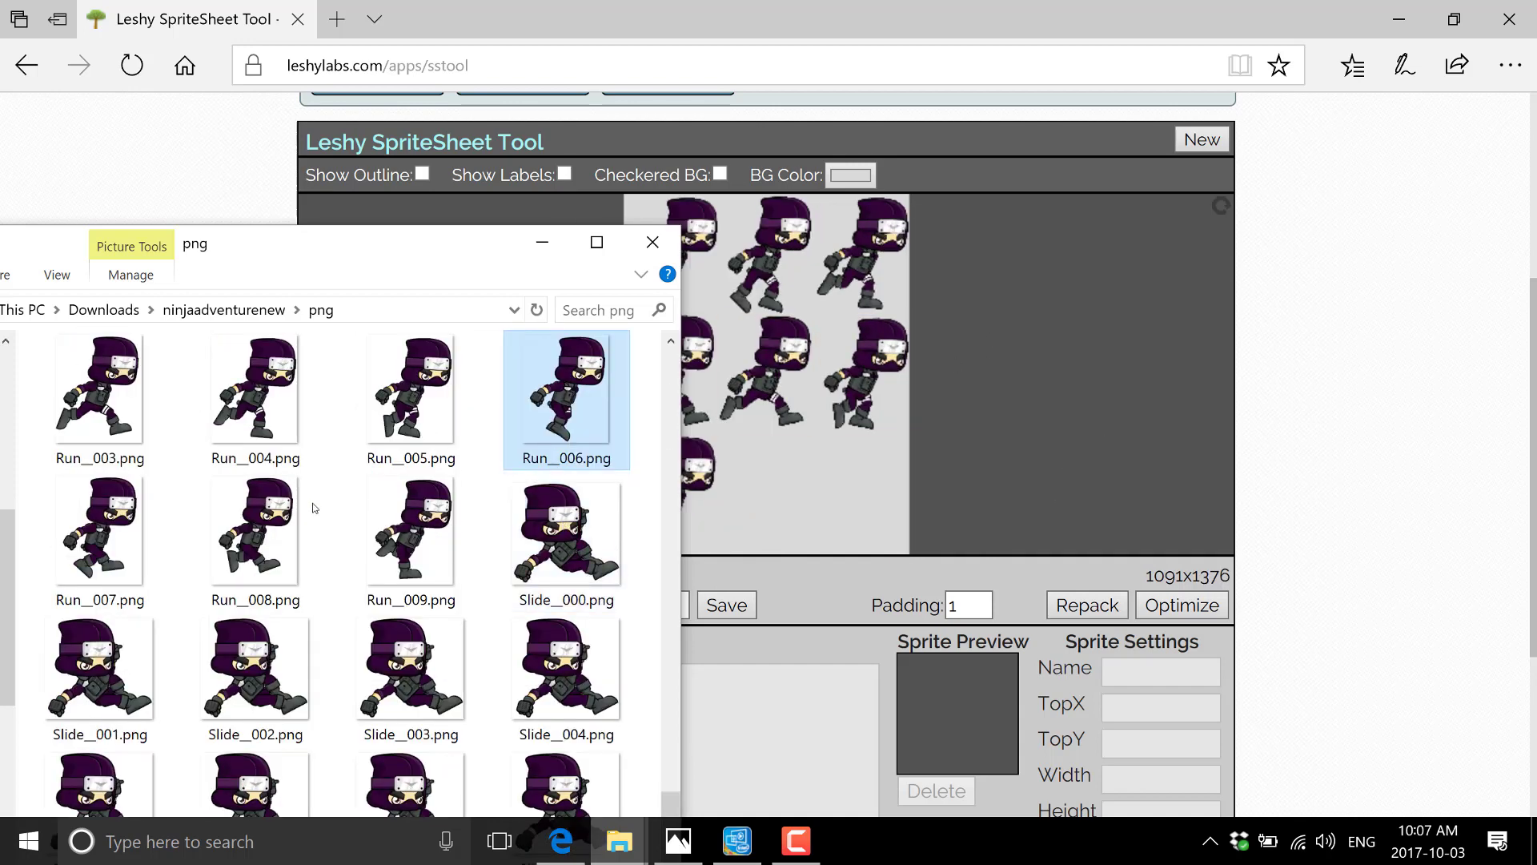
{"action": "left_click_drag", "start_coordinate": [100, 528], "coordinate": [881, 462]}
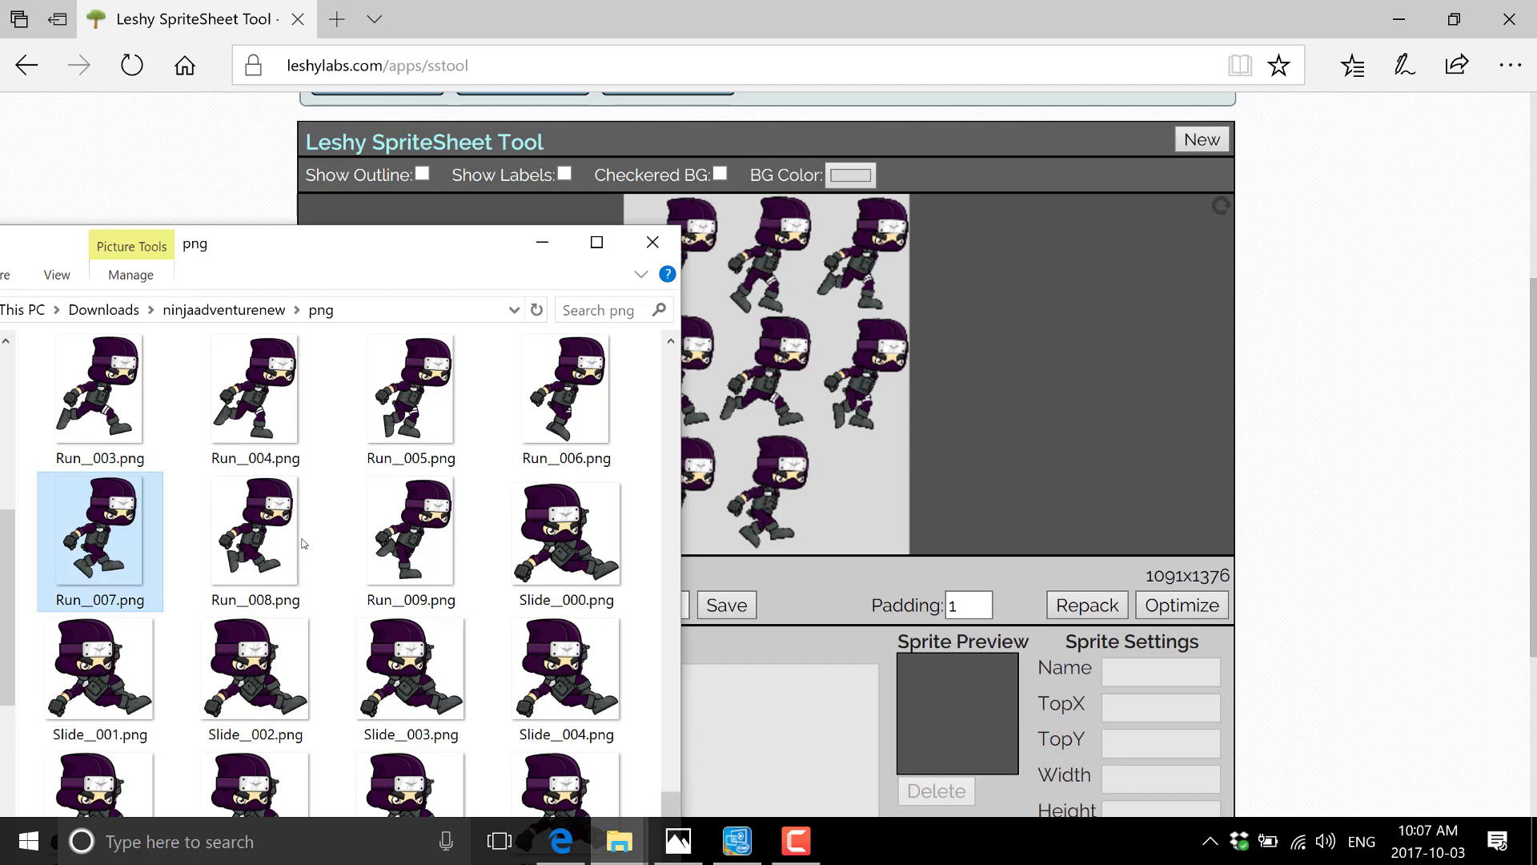
{"action": "left_click_drag", "start_coordinate": [255, 529], "coordinate": [821, 390]}
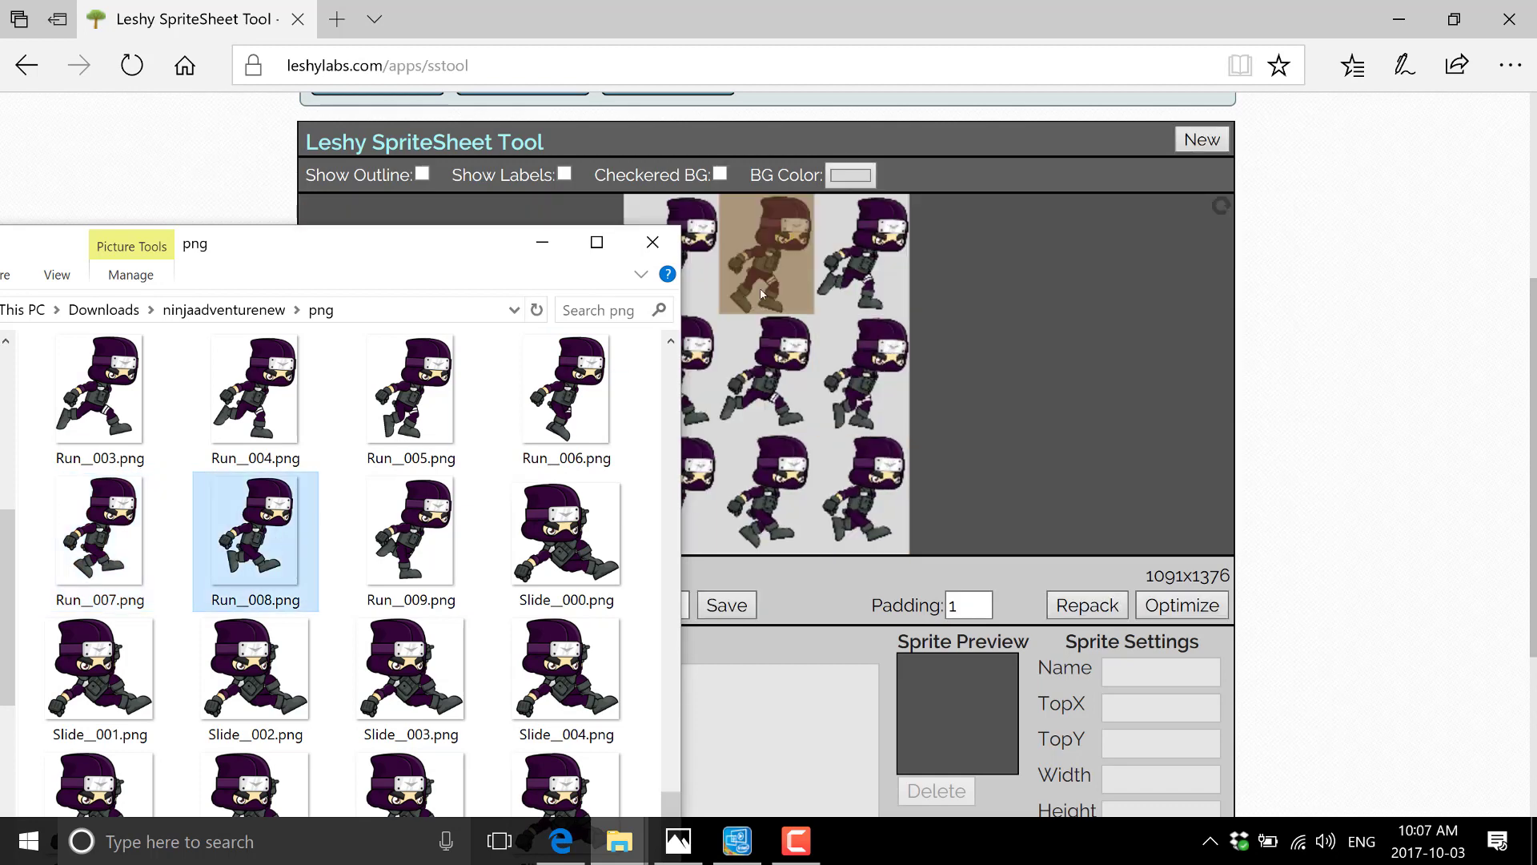
{"action": "left_click_drag", "start_coordinate": [438, 529], "coordinate": [1033, 430]}
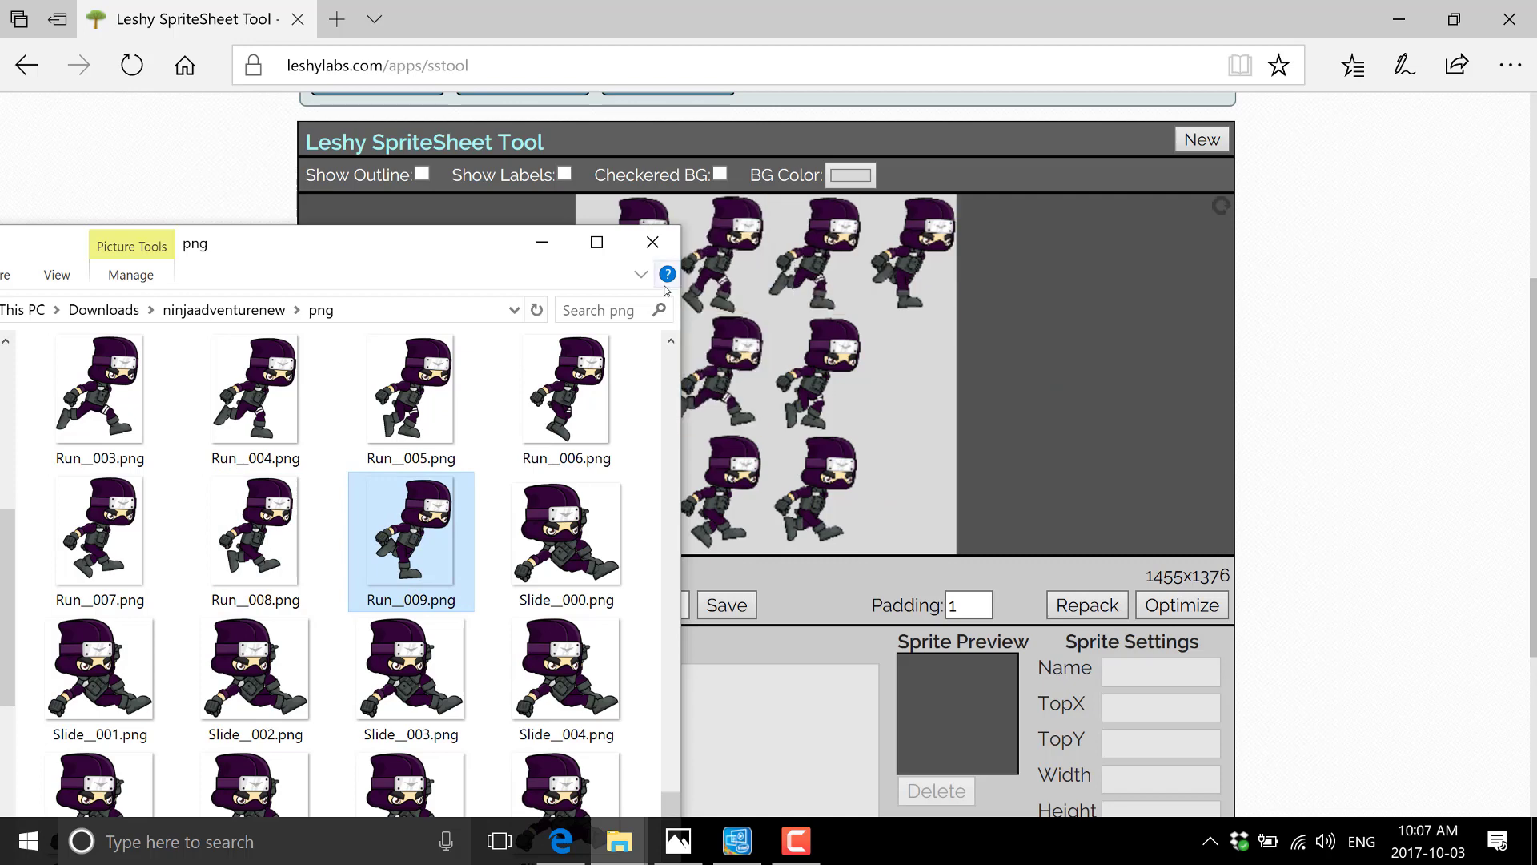
Step: Set sprite padding to 0 and optimize the packing, shrinking the sheet to 1452x1374
{"action": "left_click", "coordinate": [542, 242]}
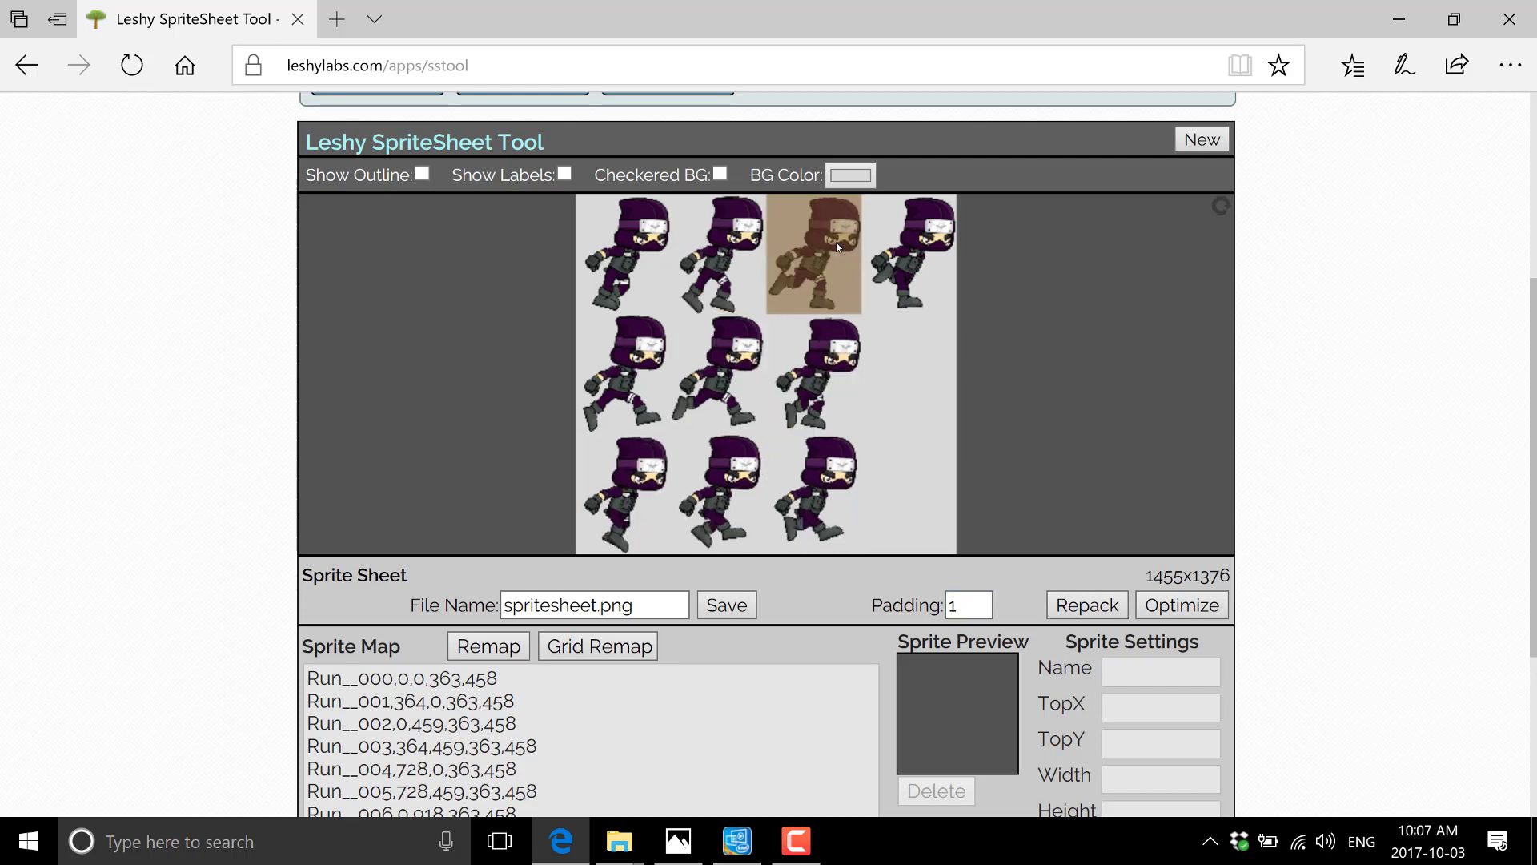
{"action": "double_click", "coordinate": [969, 600]}
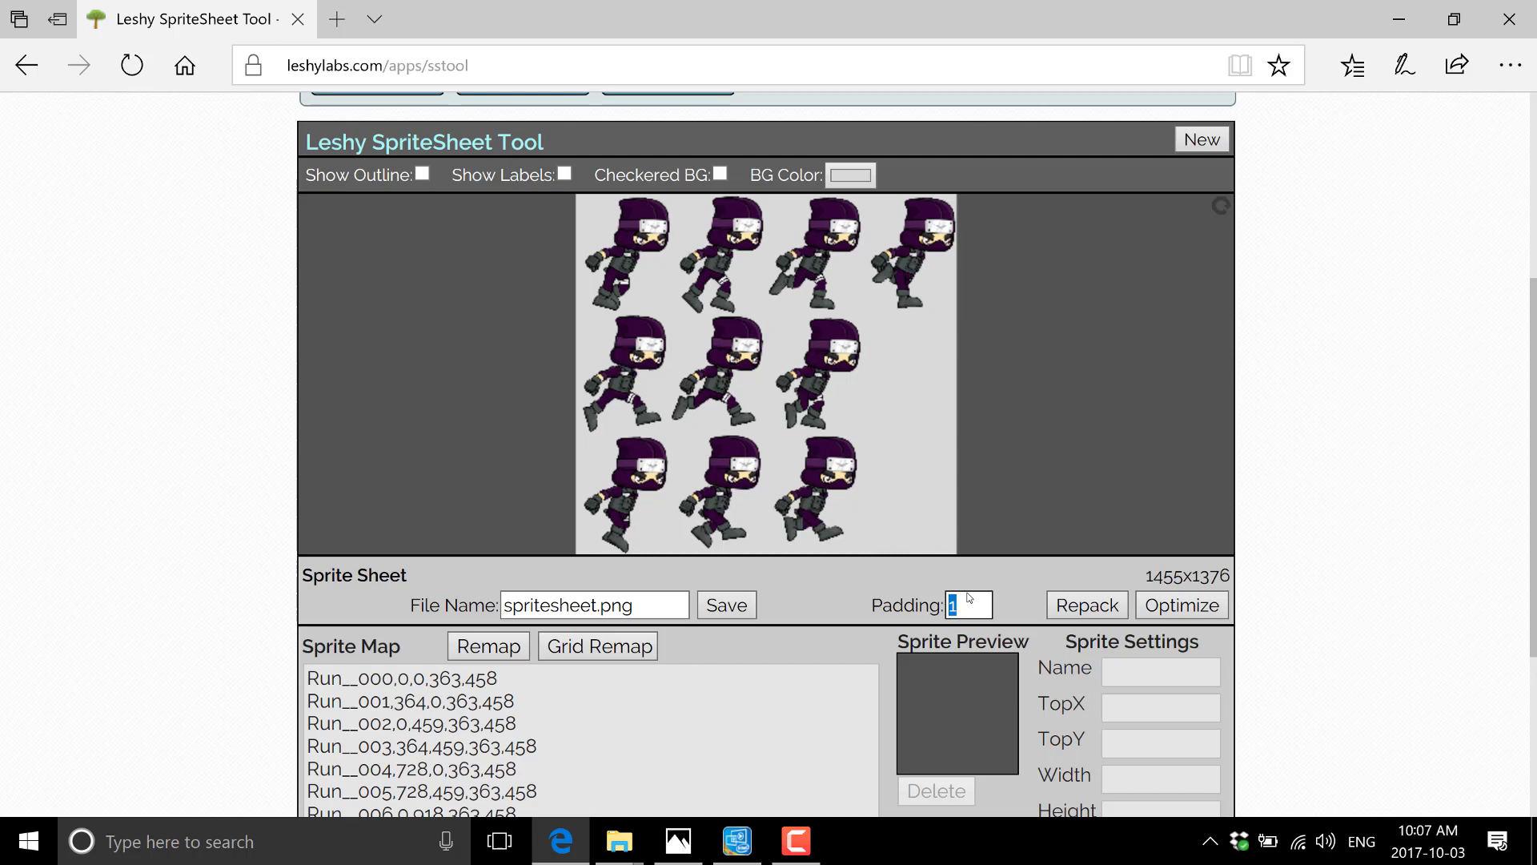
{"action": "type", "text": "0"}
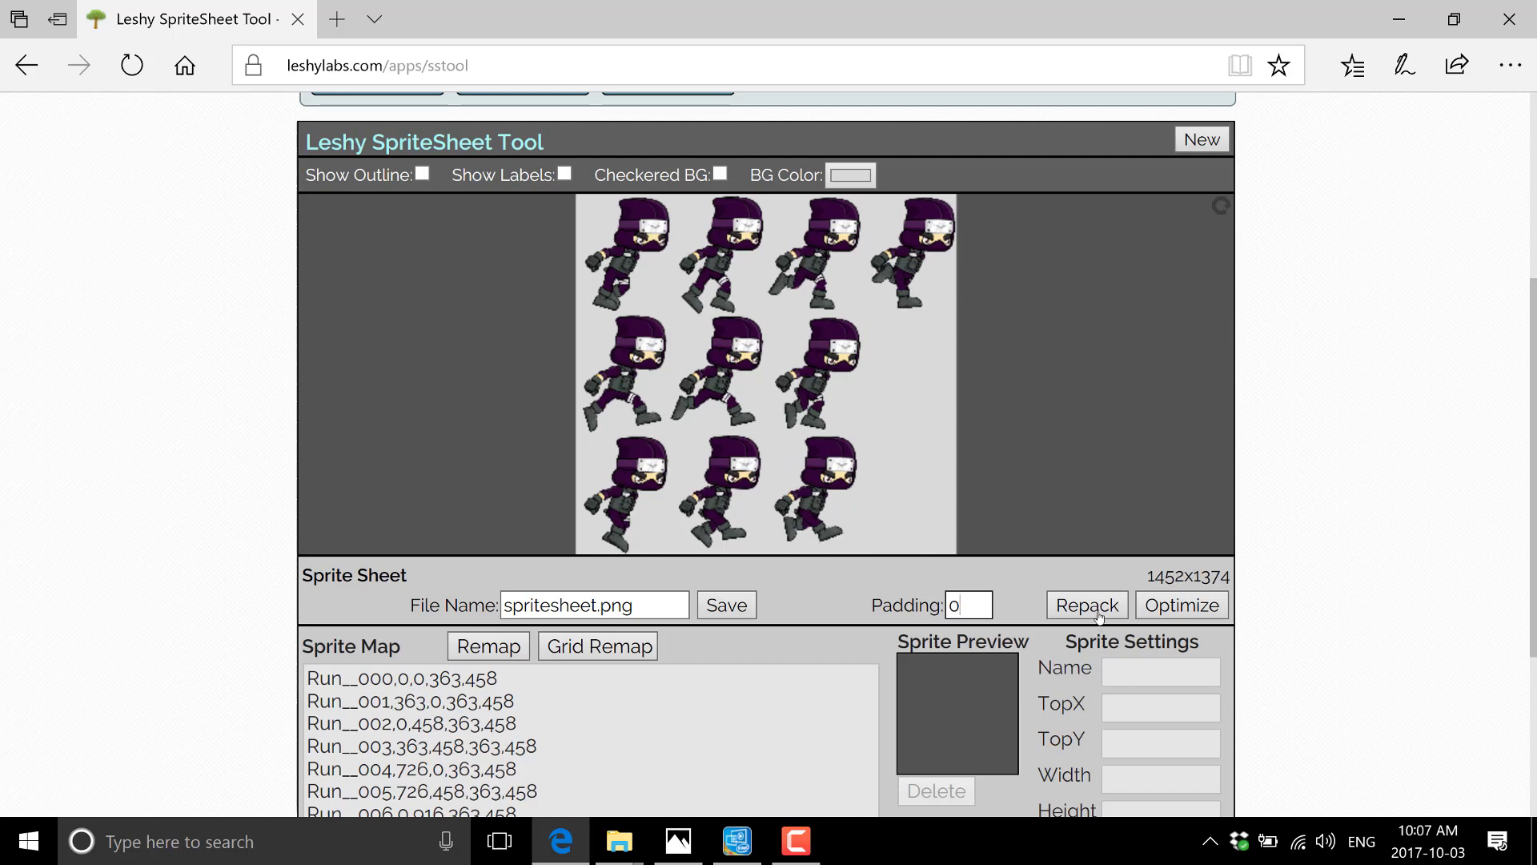
{"action": "left_click", "coordinate": [1162, 607]}
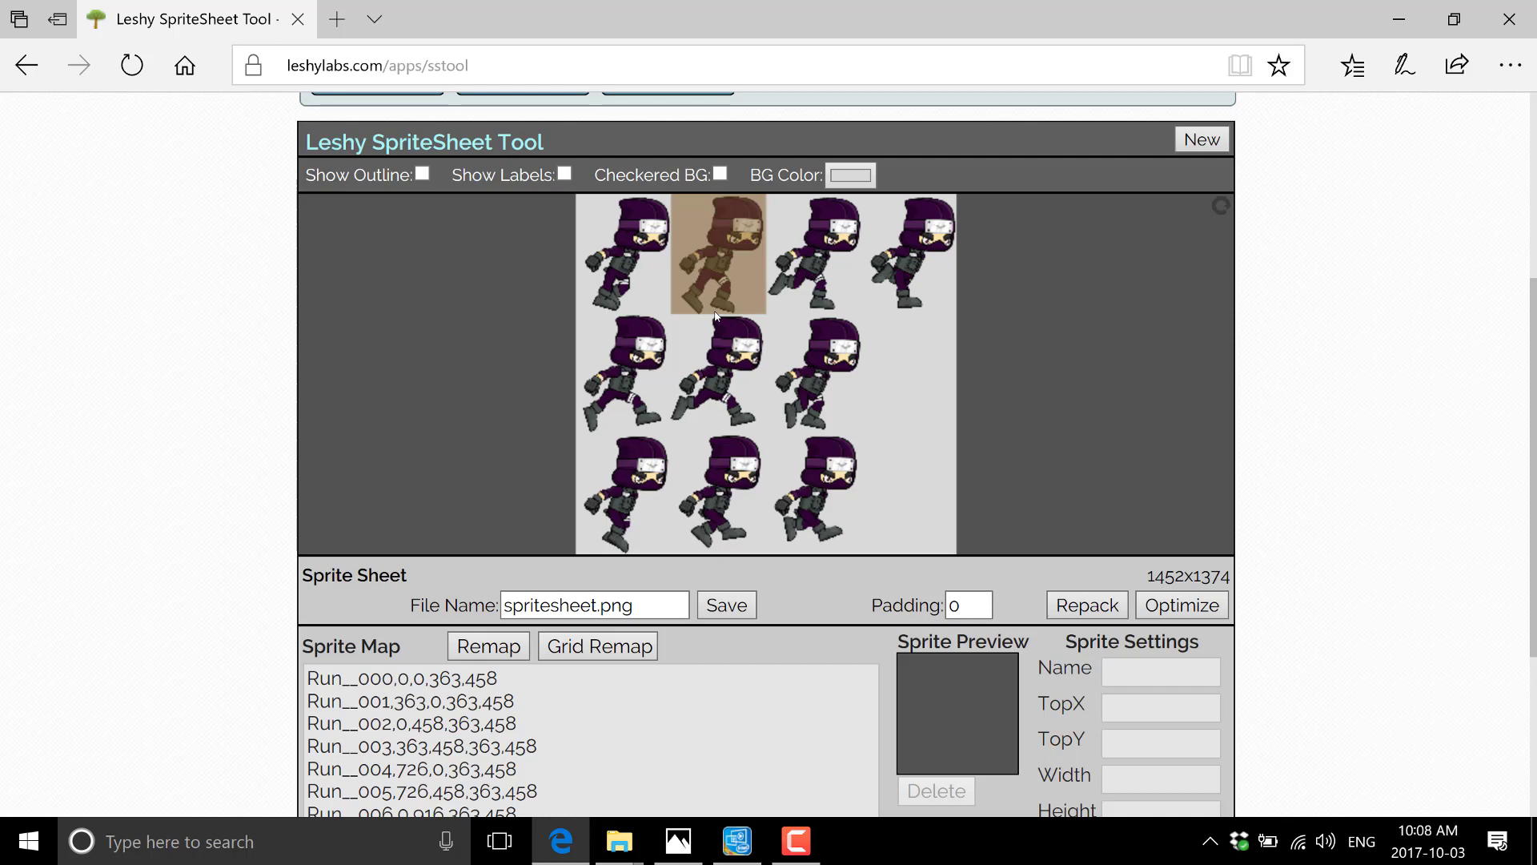
Step: Toggle the outline and checkered background on and off, and hide sprite name labels
{"action": "left_click", "coordinate": [423, 175]}
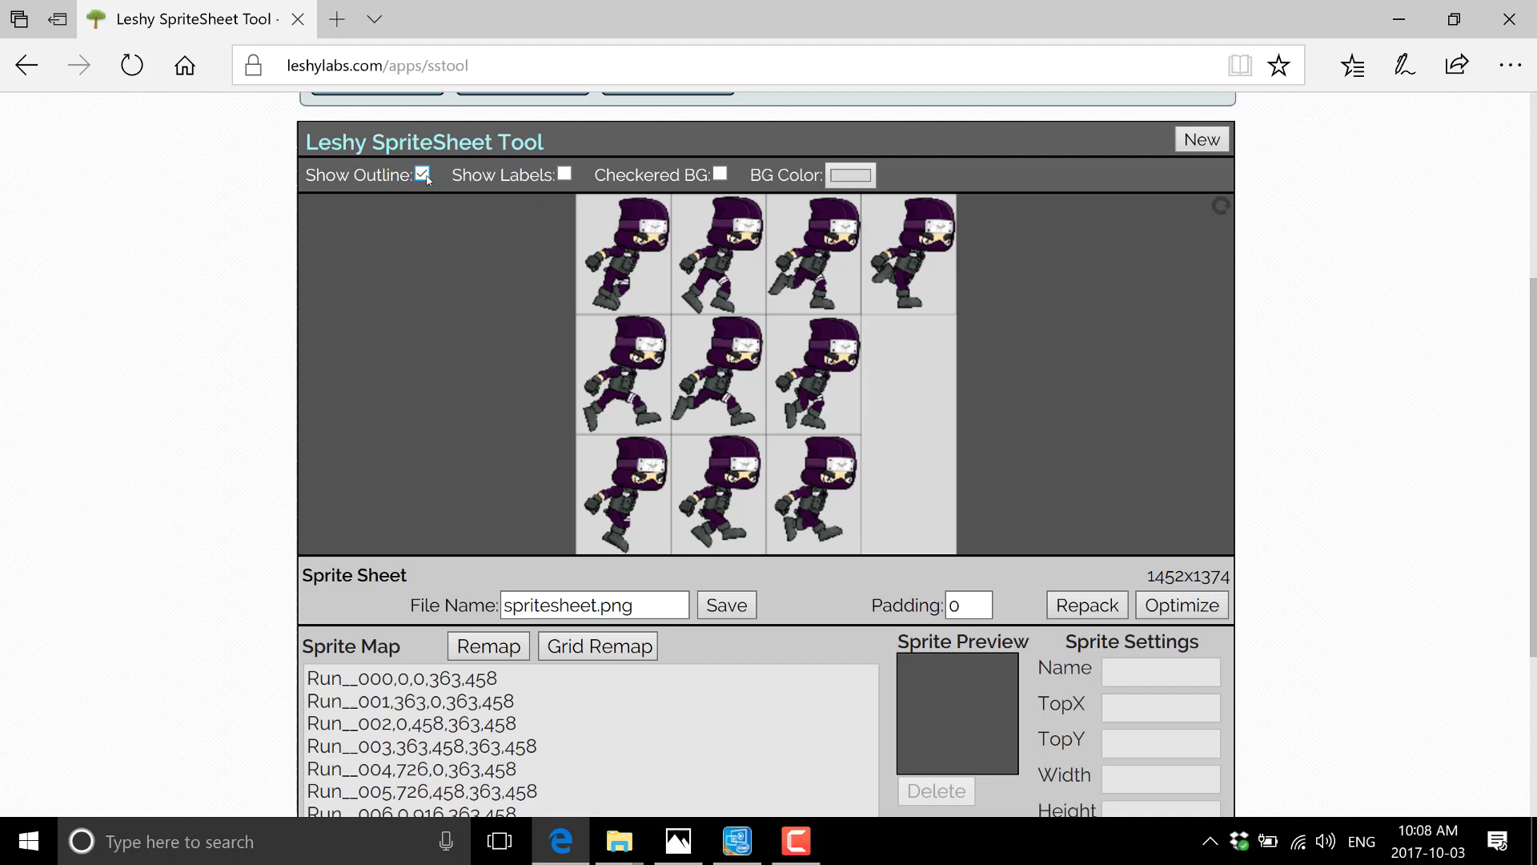
{"action": "left_click", "coordinate": [424, 175]}
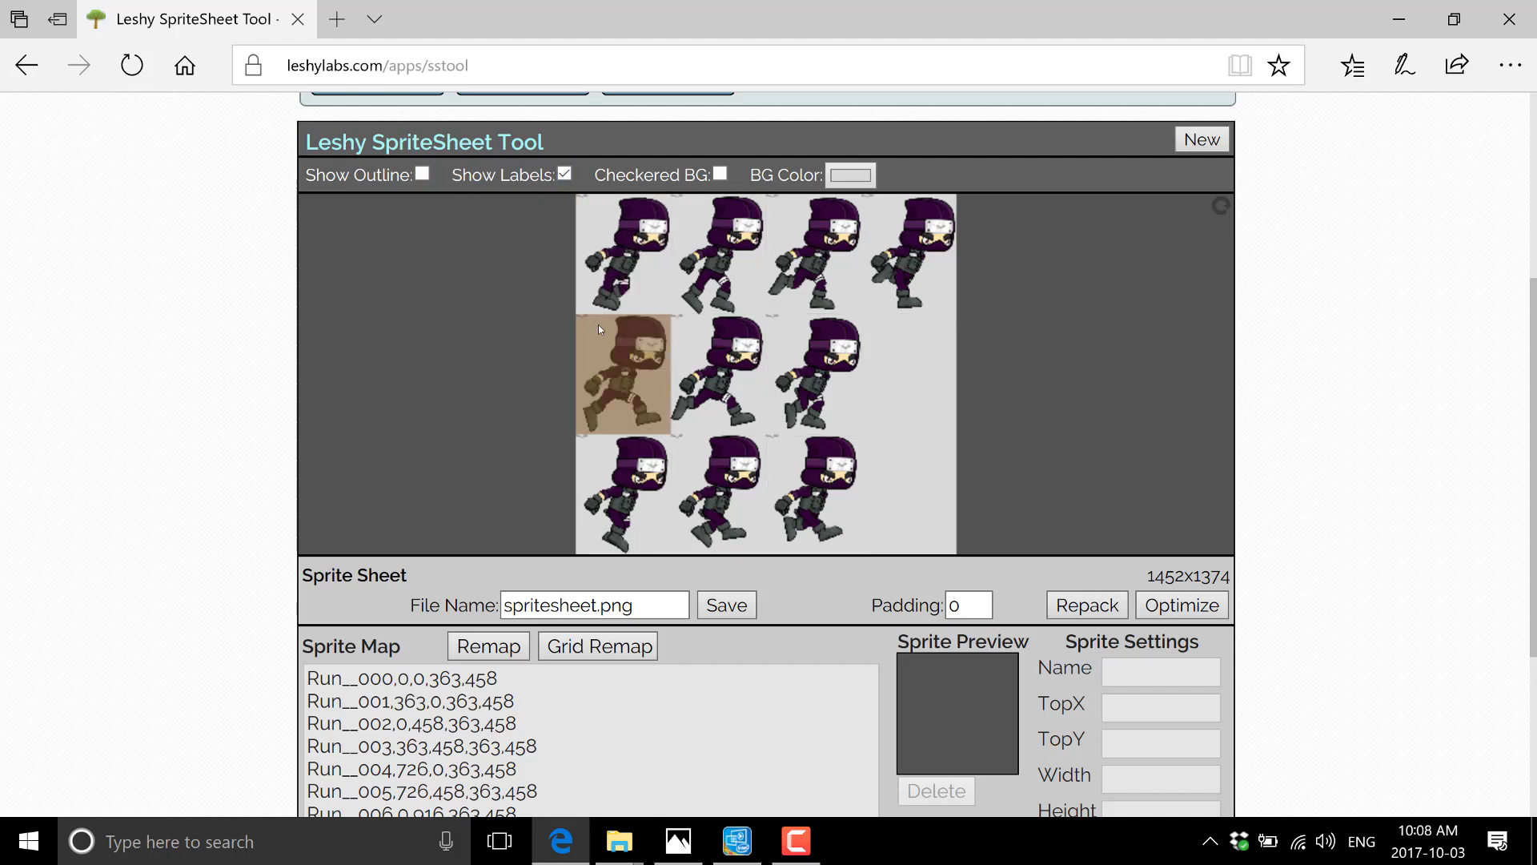
{"action": "scroll", "coordinate": [603, 325], "scroll_direction": "up", "scroll_amount": 5}
{"action": "scroll", "coordinate": [605, 328], "scroll_direction": "up", "scroll_amount": 3}
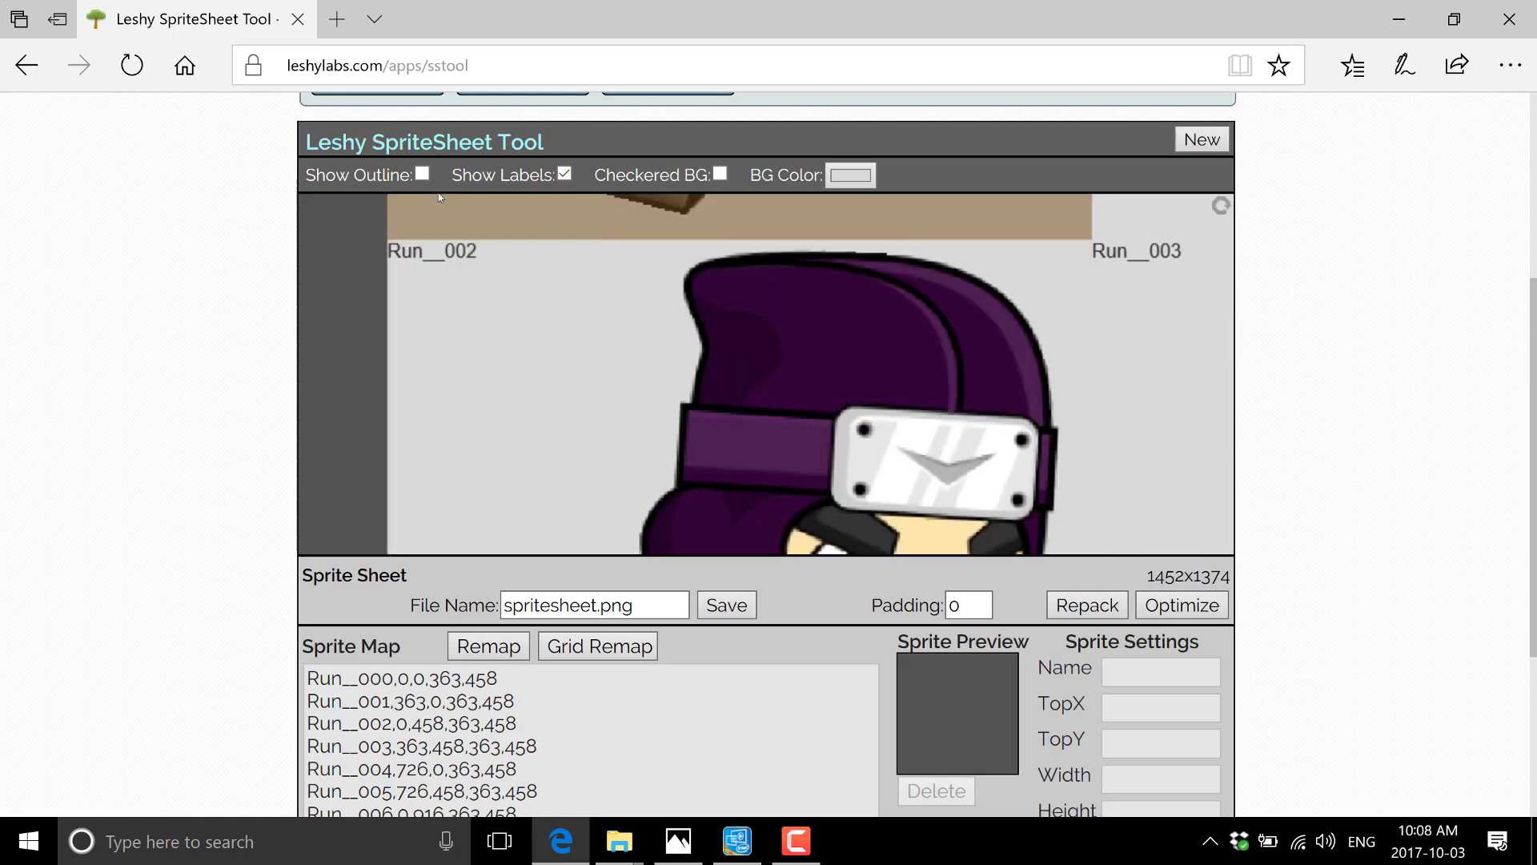
{"action": "left_click", "coordinate": [565, 176]}
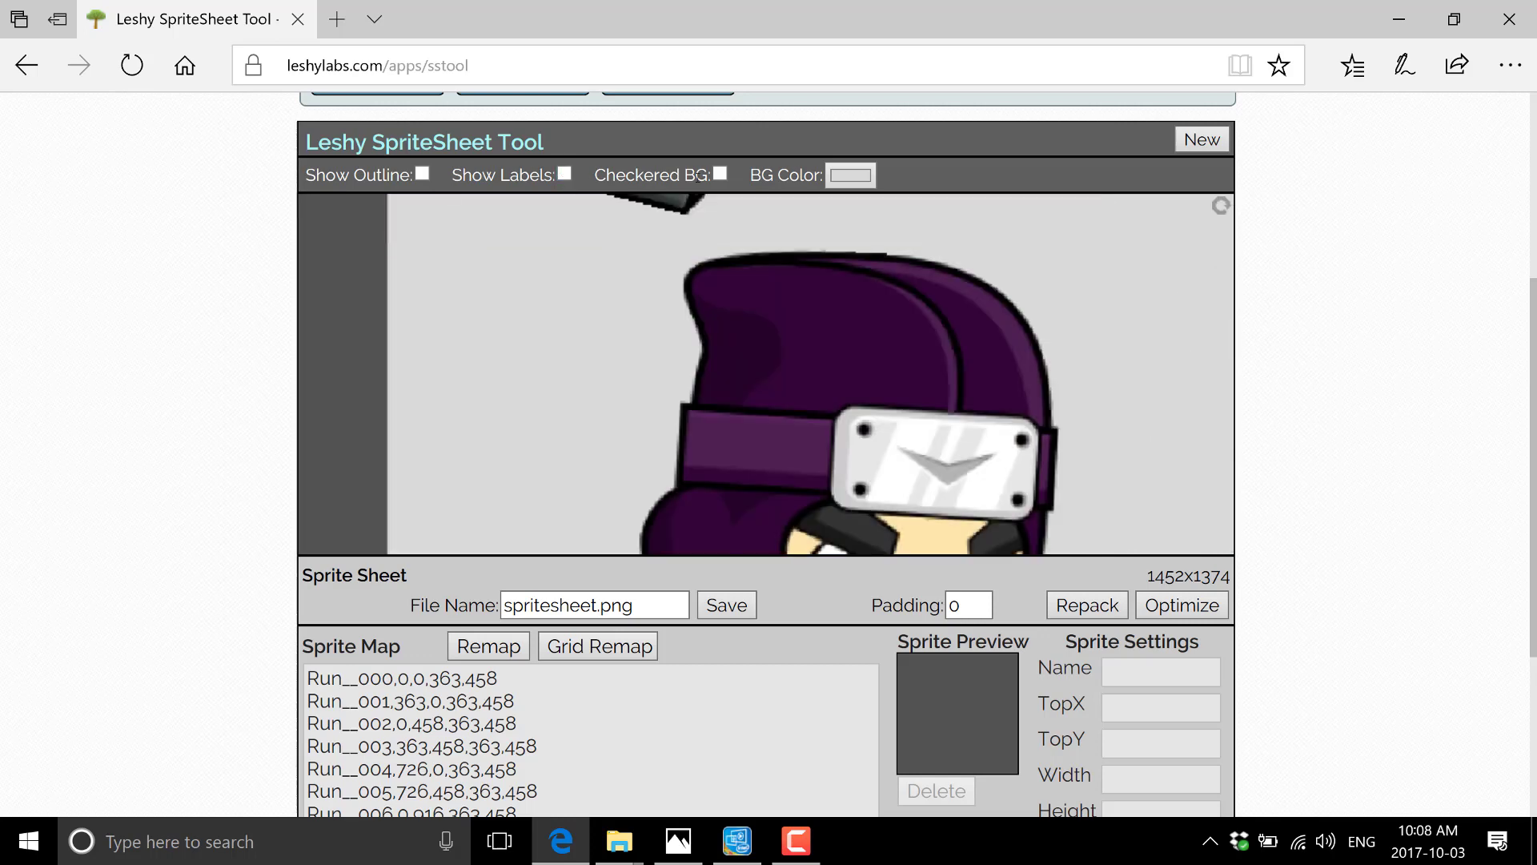
{"action": "left_click", "coordinate": [719, 176]}
{"action": "left_click", "coordinate": [718, 177]}
Step: Step through the next two sprites in Sprite Settings to see their name, position and size
{"action": "scroll", "coordinate": [772, 290], "scroll_direction": "down", "scroll_amount": 5}
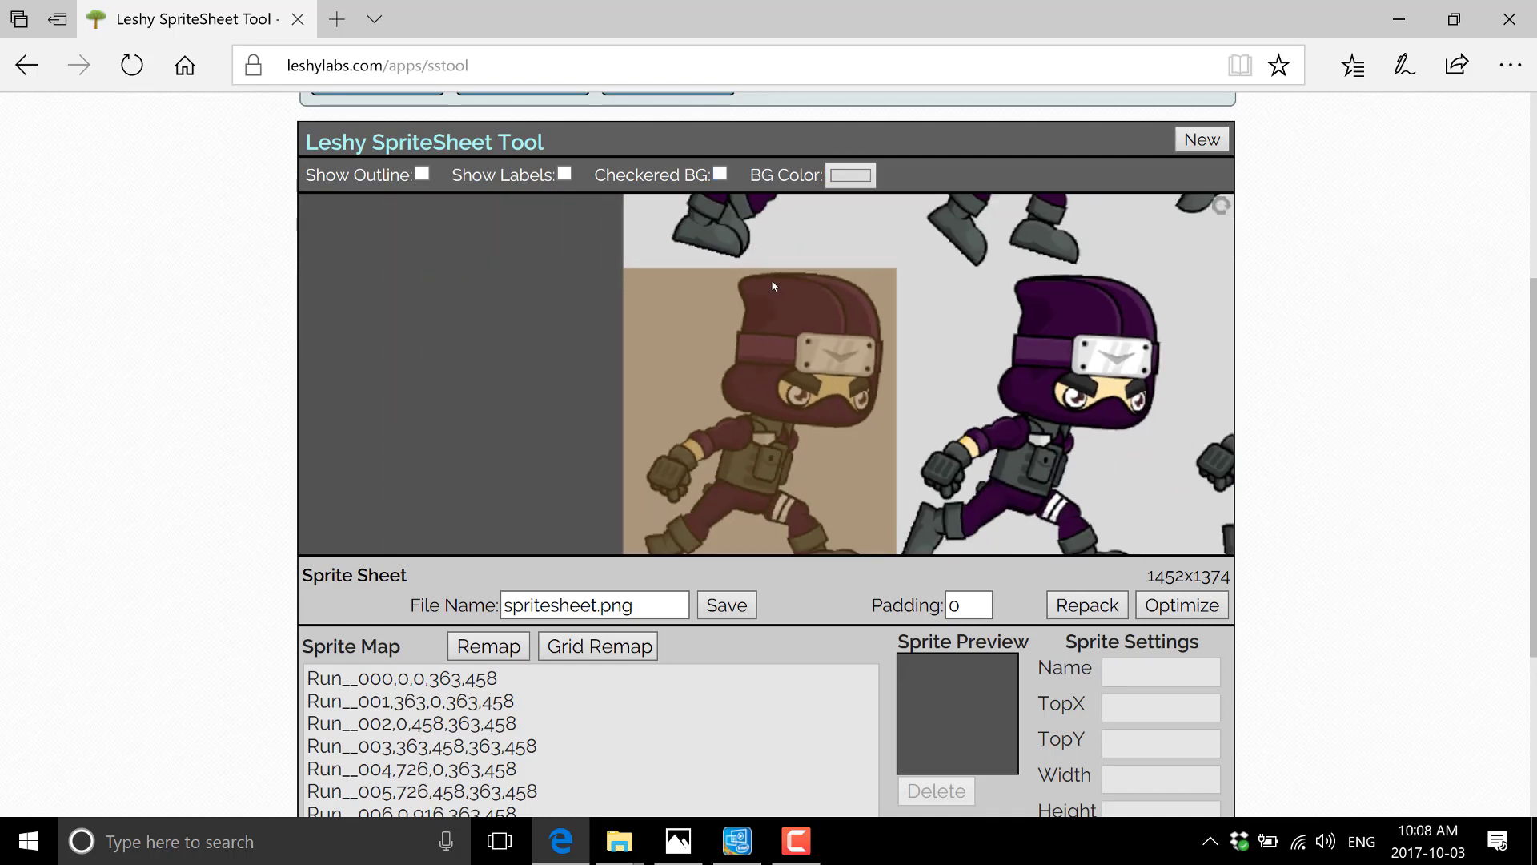
{"action": "scroll", "coordinate": [773, 285], "scroll_direction": "down", "scroll_amount": 6}
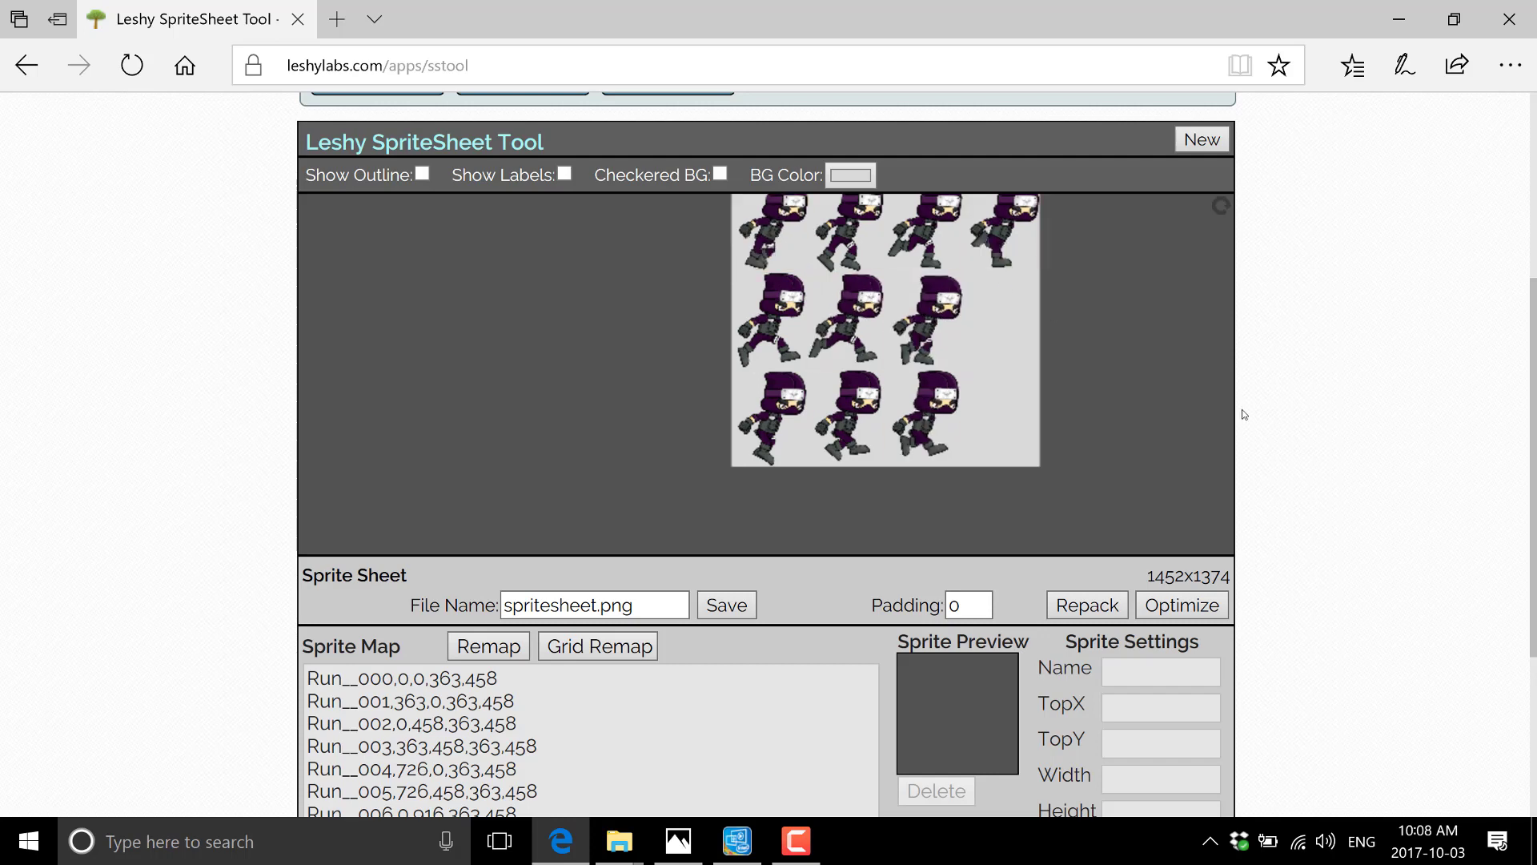
{"action": "scroll", "coordinate": [1073, 556], "scroll_direction": "down", "scroll_amount": 3}
{"action": "left_click", "coordinate": [1138, 665]}
{"action": "left_click", "coordinate": [1139, 664]}
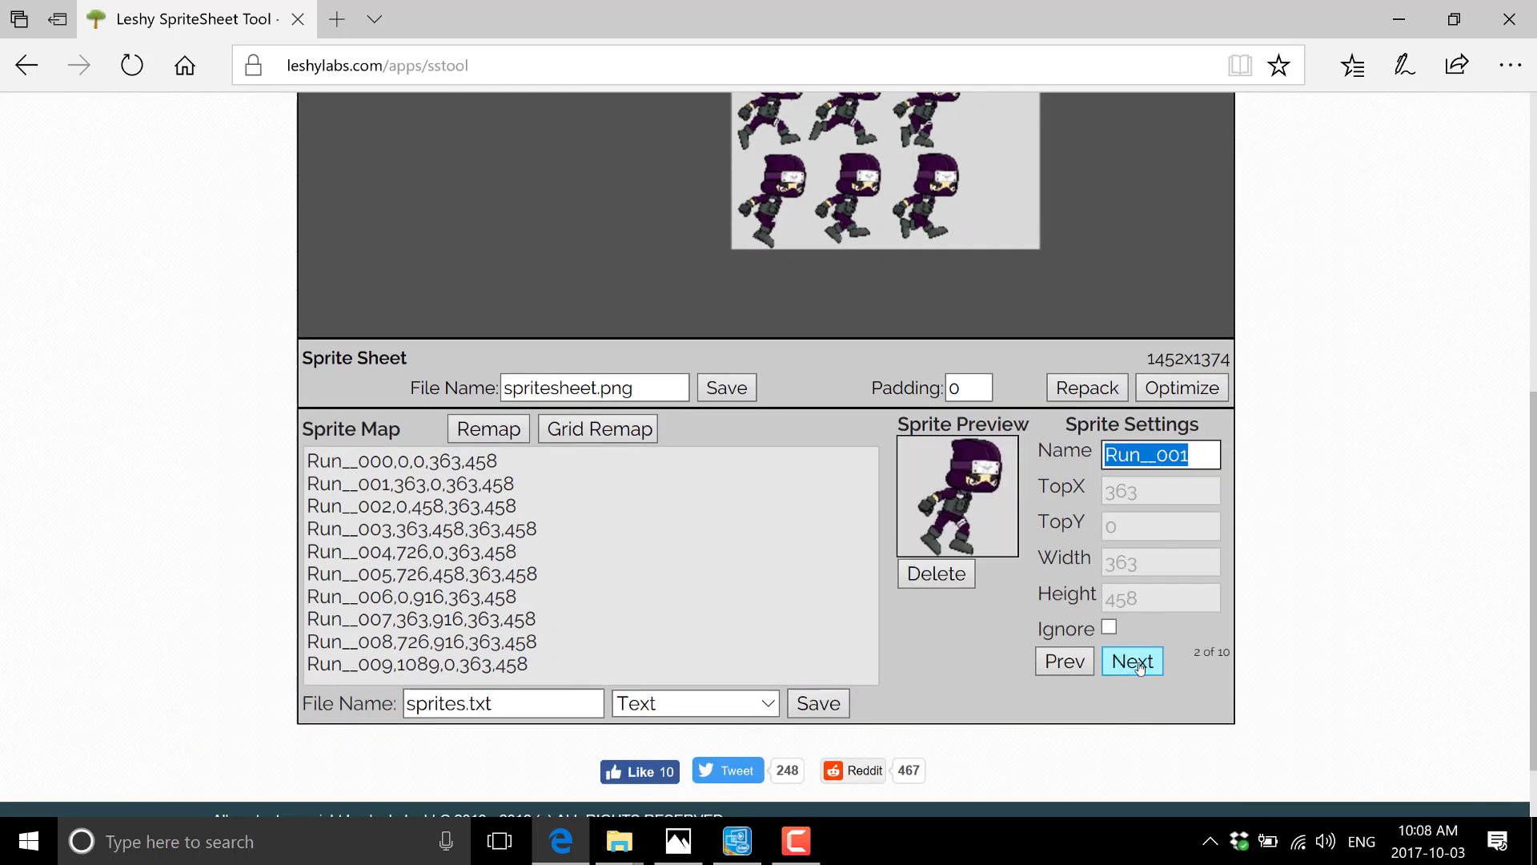
Step: Cycle through the remaining sprites' settings one after another
{"action": "left_click", "coordinate": [1138, 664]}
{"action": "left_click", "coordinate": [1138, 664]}
{"action": "left_click", "coordinate": [1140, 665]}
{"action": "left_click", "coordinate": [1140, 665]}
{"action": "left_click", "coordinate": [1140, 664]}
{"action": "left_click", "coordinate": [1140, 665]}
{"action": "left_click", "coordinate": [1140, 665]}
{"action": "left_click", "coordinate": [1141, 664]}
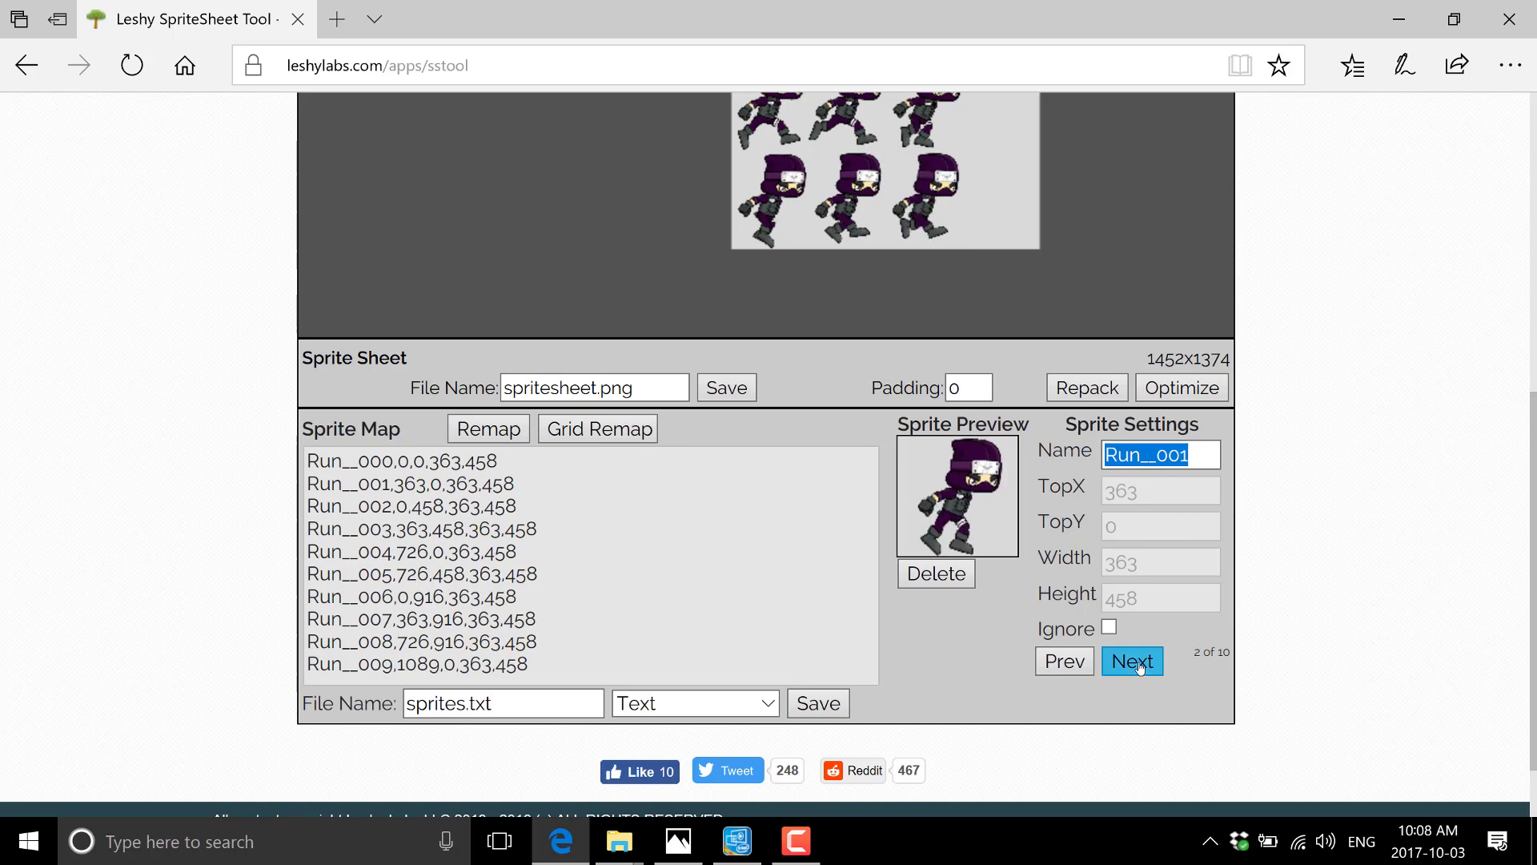
{"action": "left_click", "coordinate": [1140, 665]}
{"action": "left_click", "coordinate": [1140, 664]}
{"action": "left_click", "coordinate": [1140, 664]}
{"action": "left_click", "coordinate": [1140, 665]}
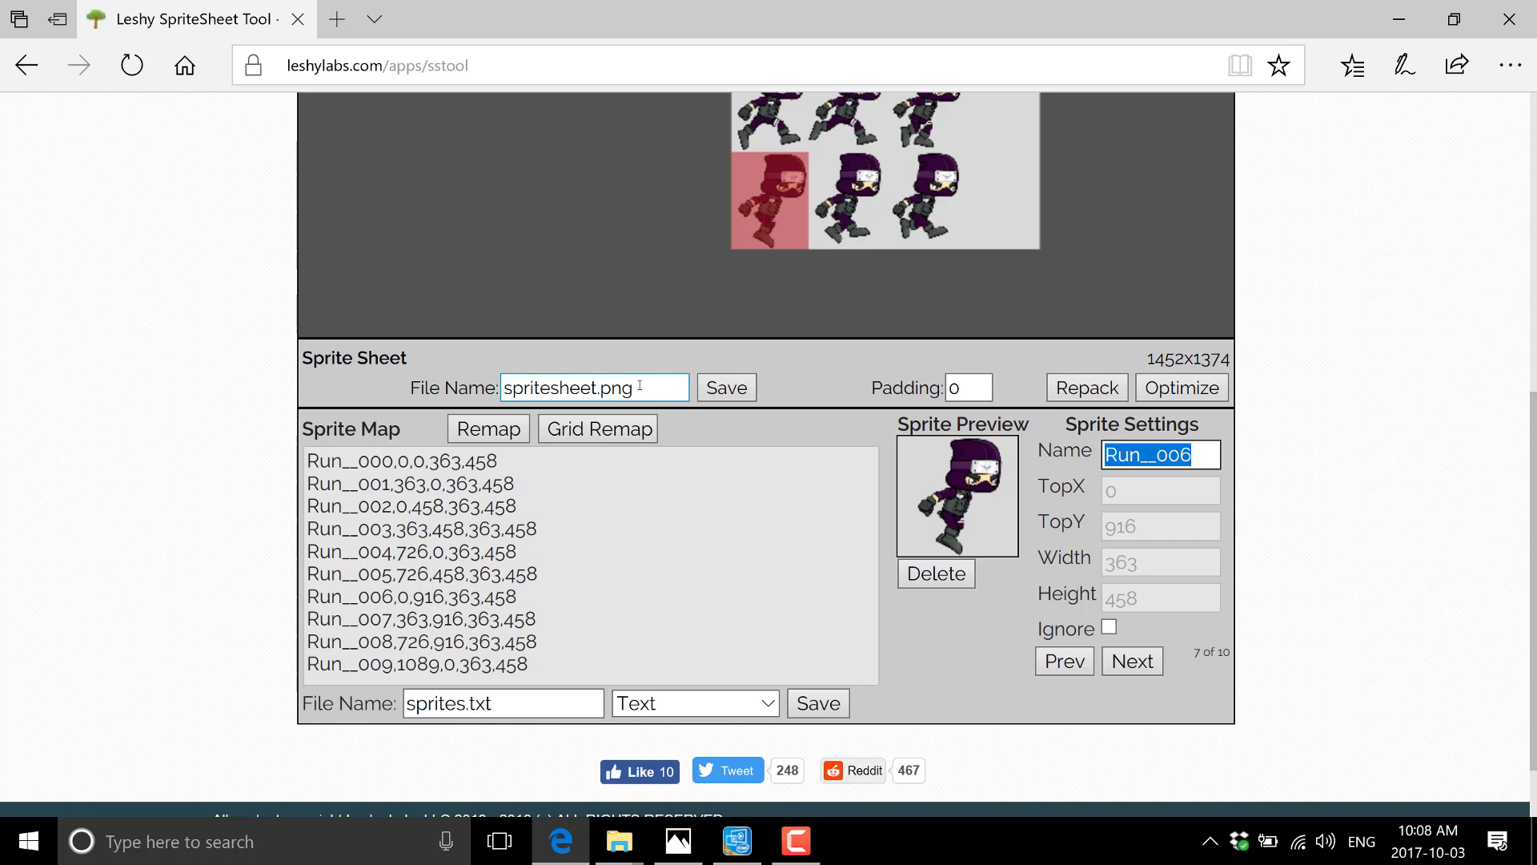
Step: Save the sheet image as spritesheet.png on the Desktop, replacing the existing file
{"action": "left_click", "coordinate": [726, 389]}
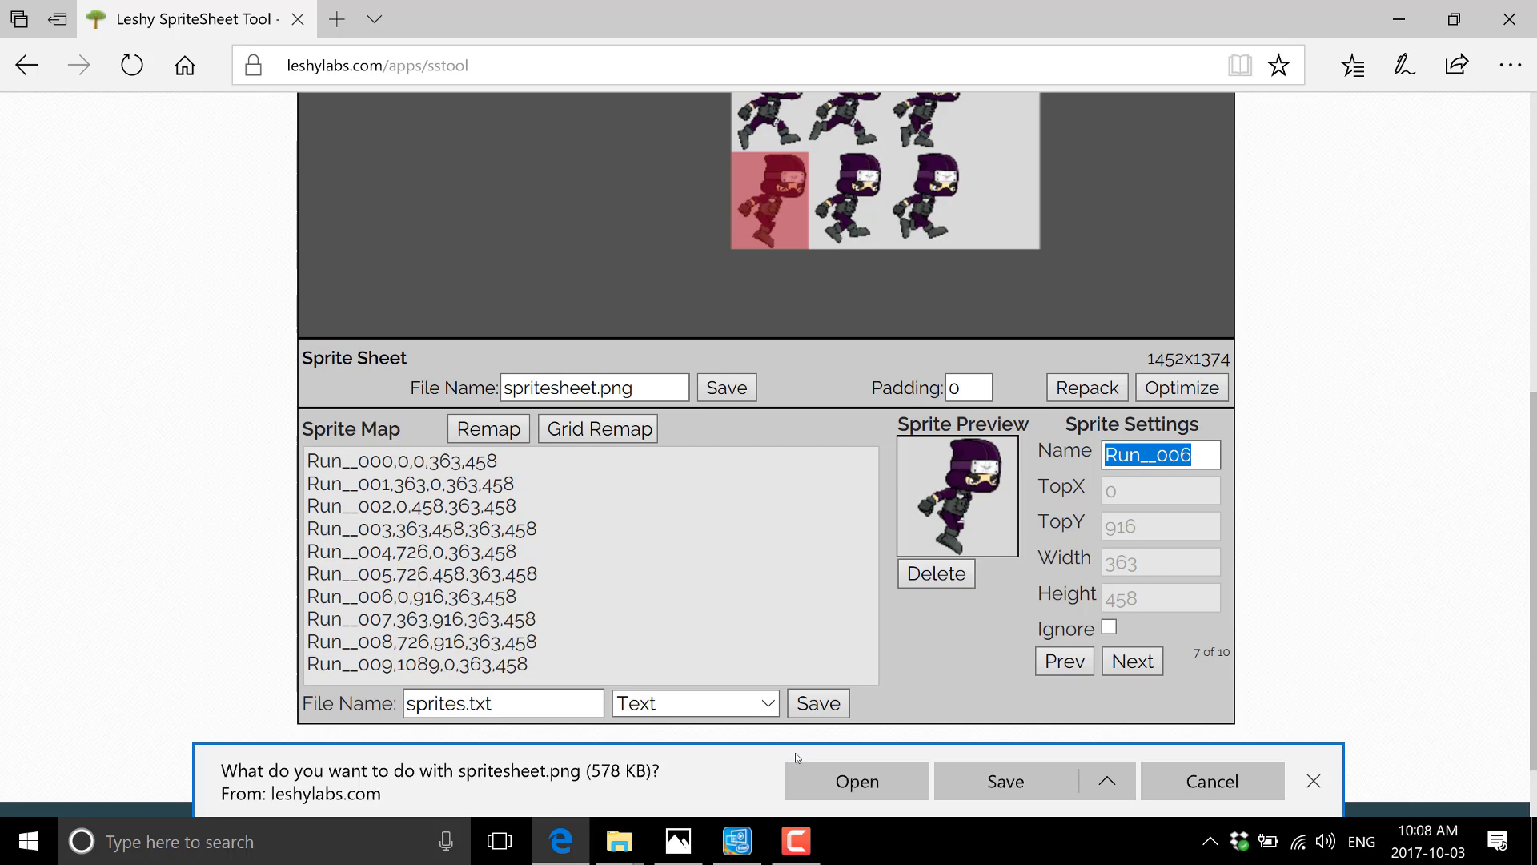
{"action": "left_click", "coordinate": [1130, 778]}
{"action": "left_click", "coordinate": [1005, 742]}
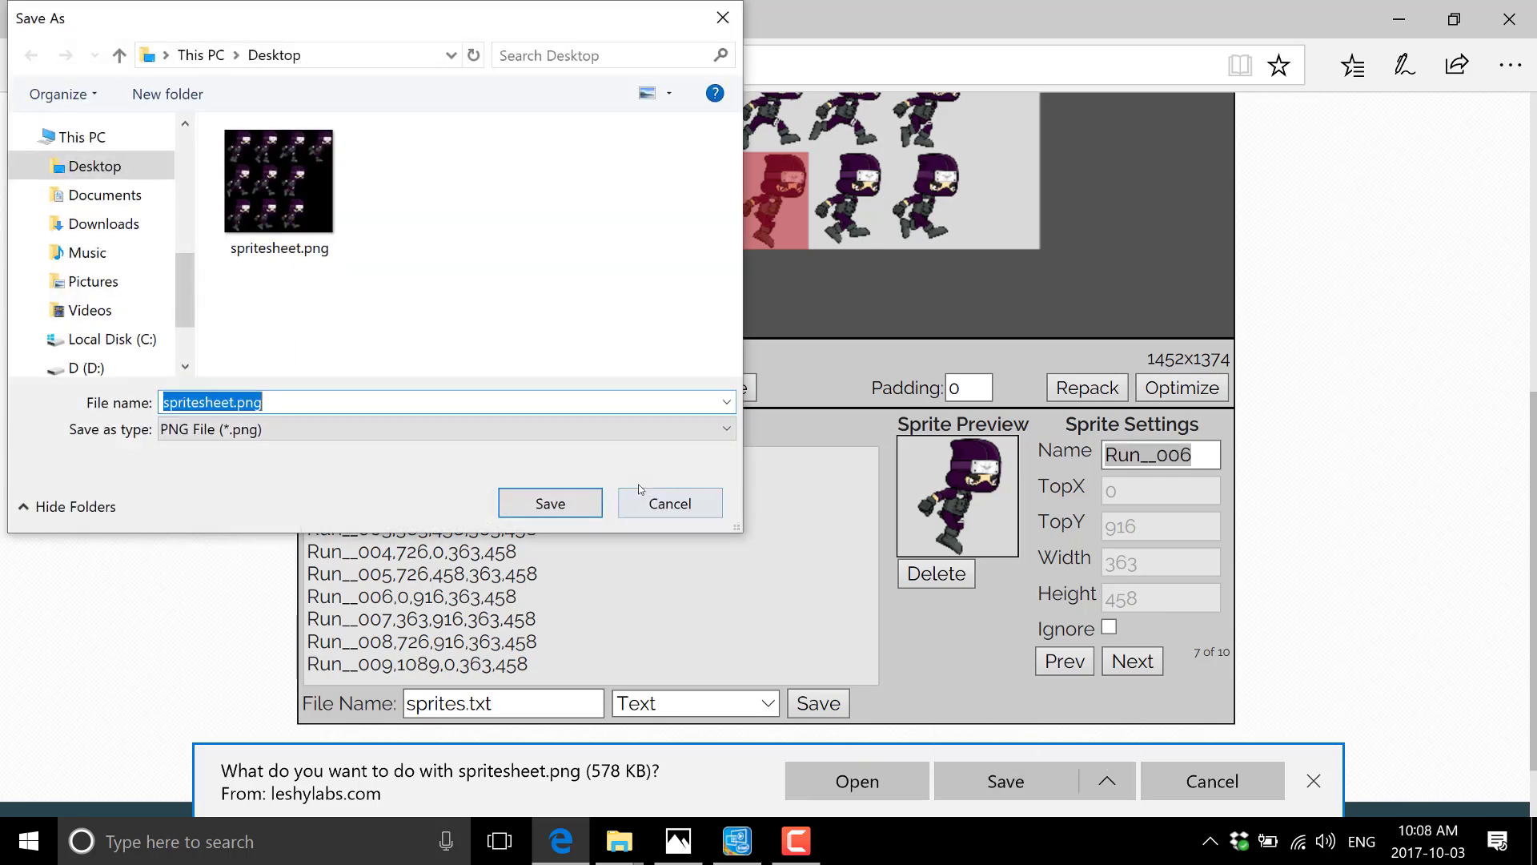
{"action": "left_click", "coordinate": [531, 492]}
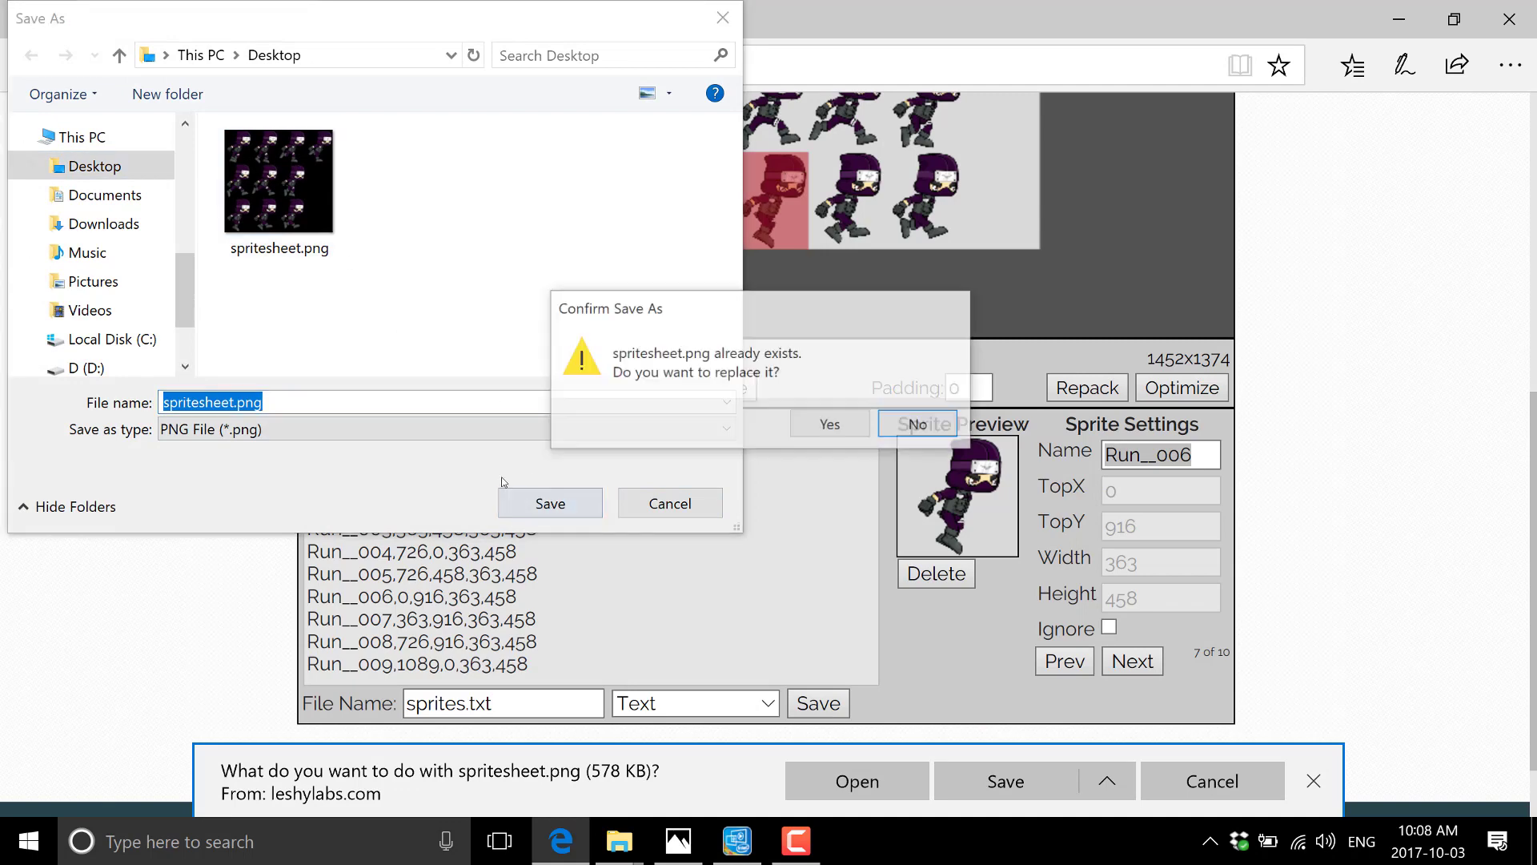
{"action": "left_click", "coordinate": [828, 424]}
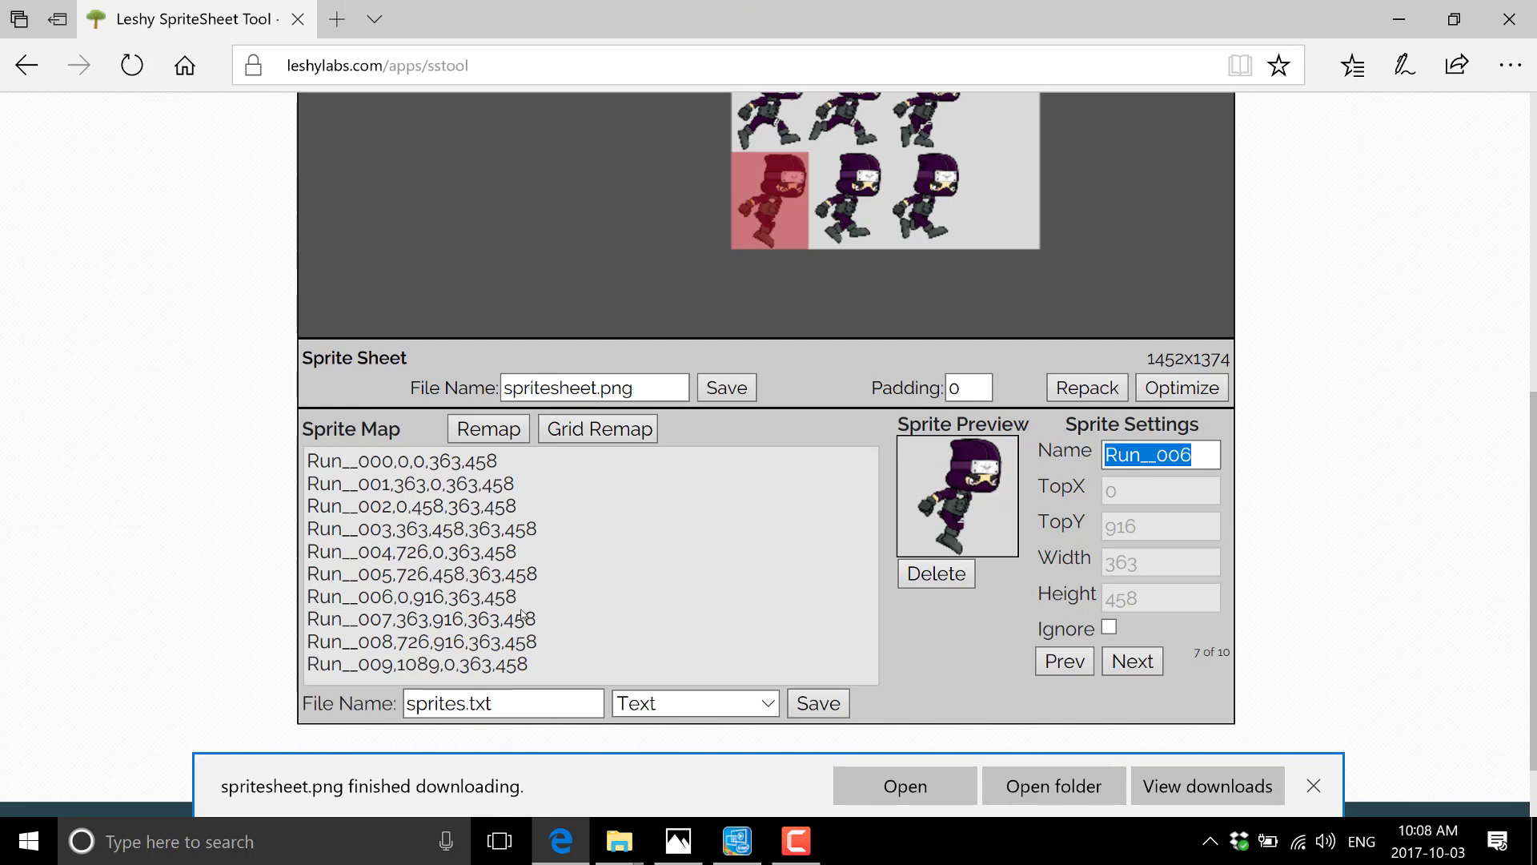
Step: Set the sprite map format to JSON-TP-Array
{"action": "left_click", "coordinate": [505, 705]}
{"action": "left_click", "coordinate": [721, 704]}
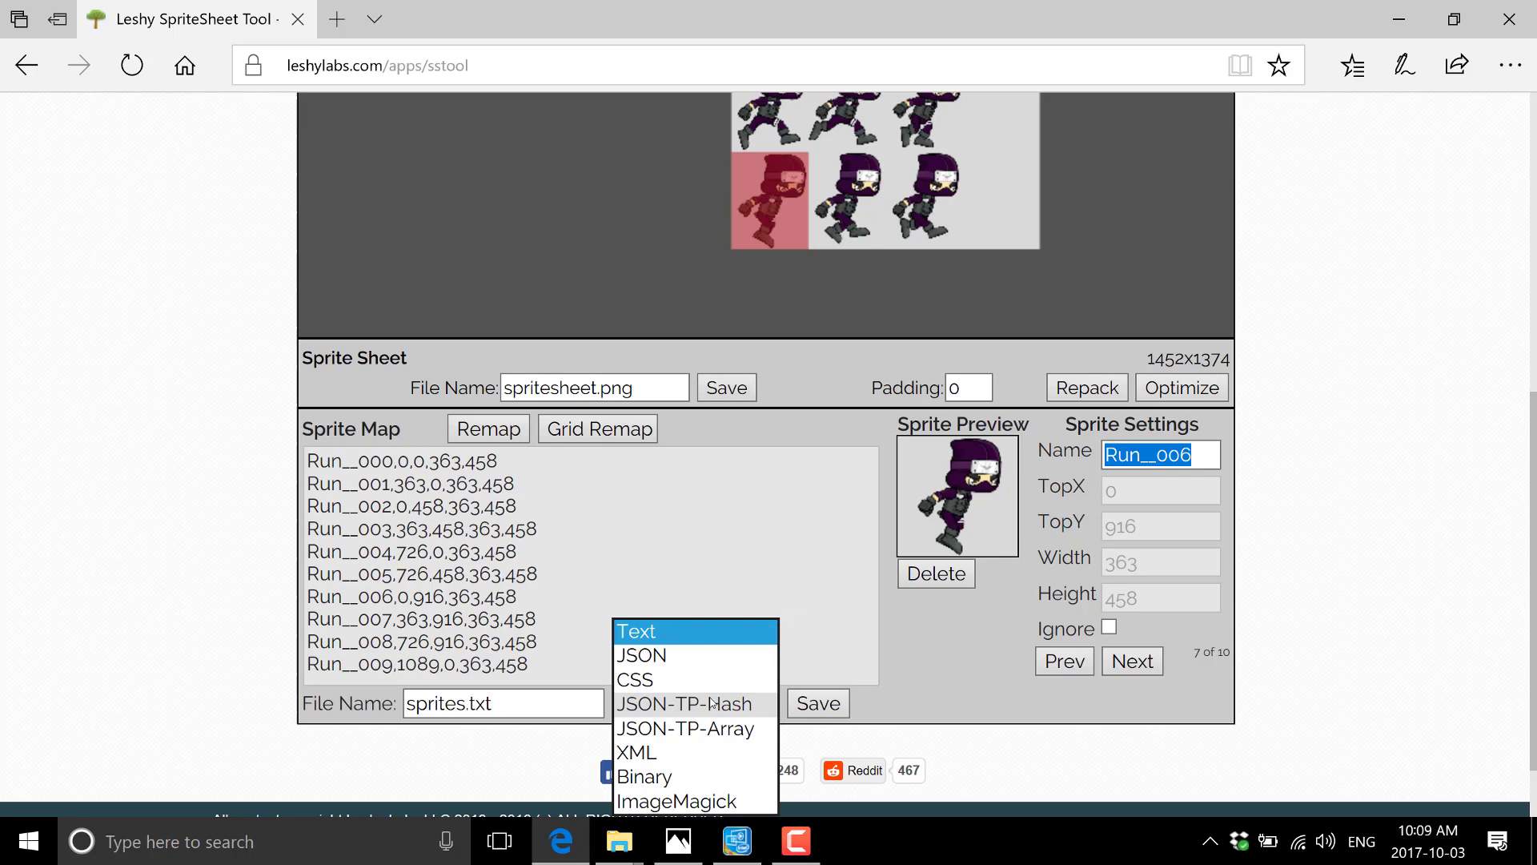
{"action": "left_click", "coordinate": [666, 725]}
{"action": "left_click", "coordinate": [666, 724]}
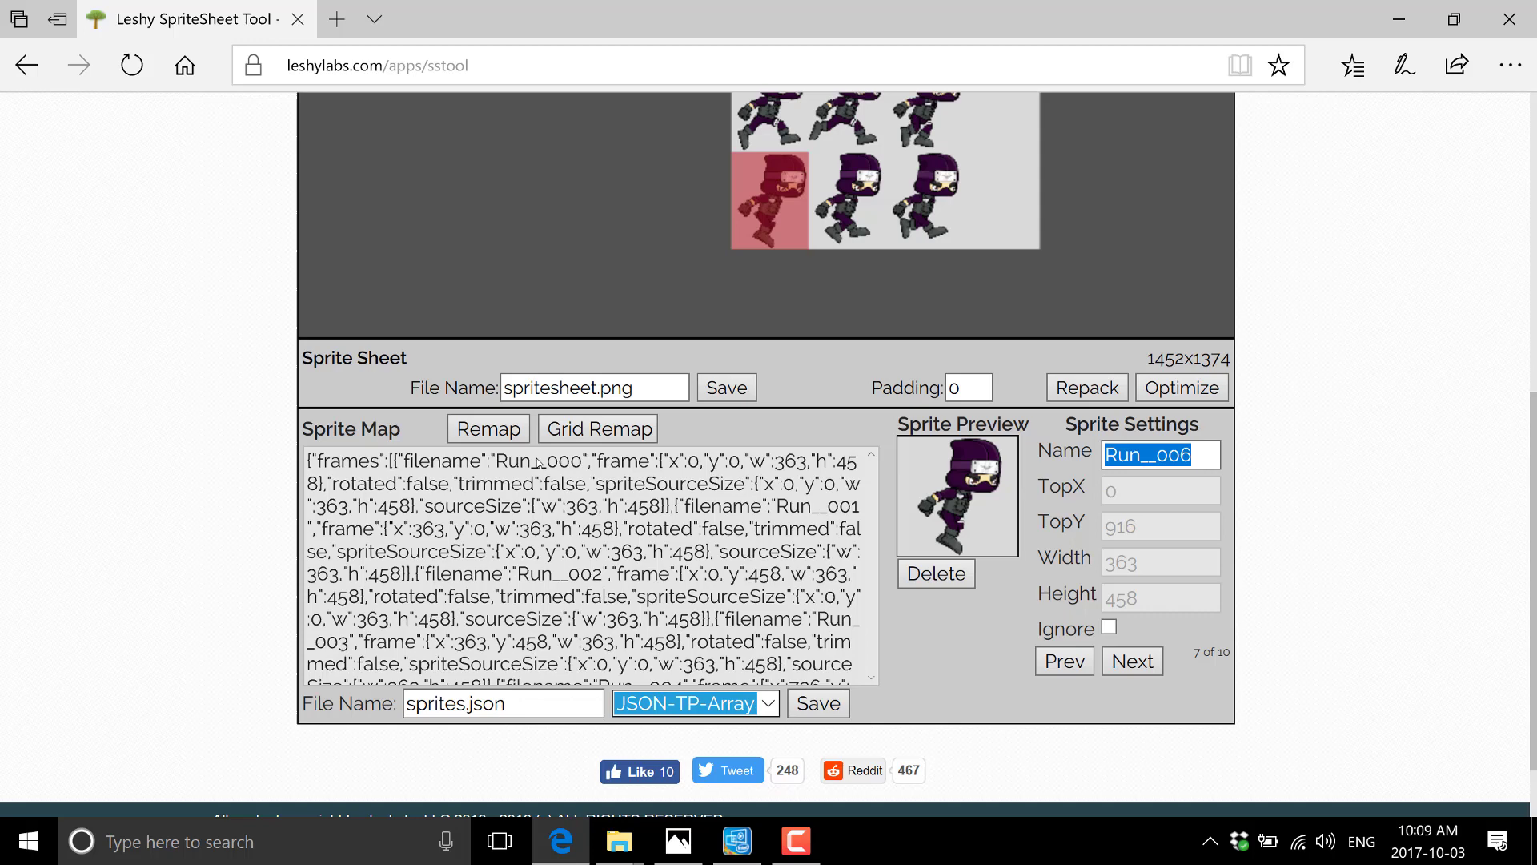
{"action": "left_click", "coordinate": [674, 526]}
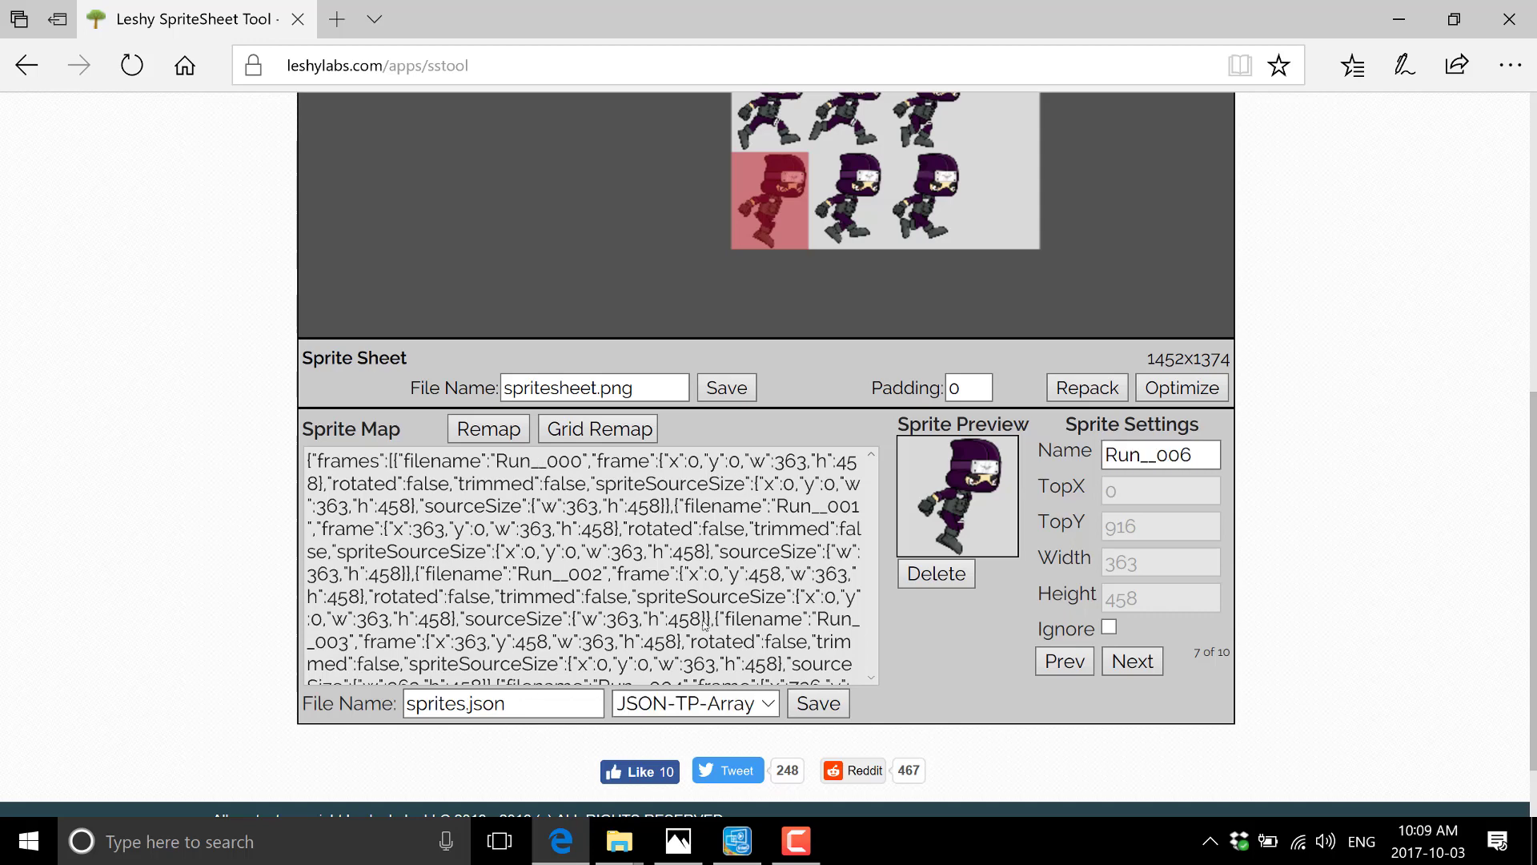
Step: Save the sprite map as sprites.json on the Desktop
{"action": "left_click", "coordinate": [815, 701]}
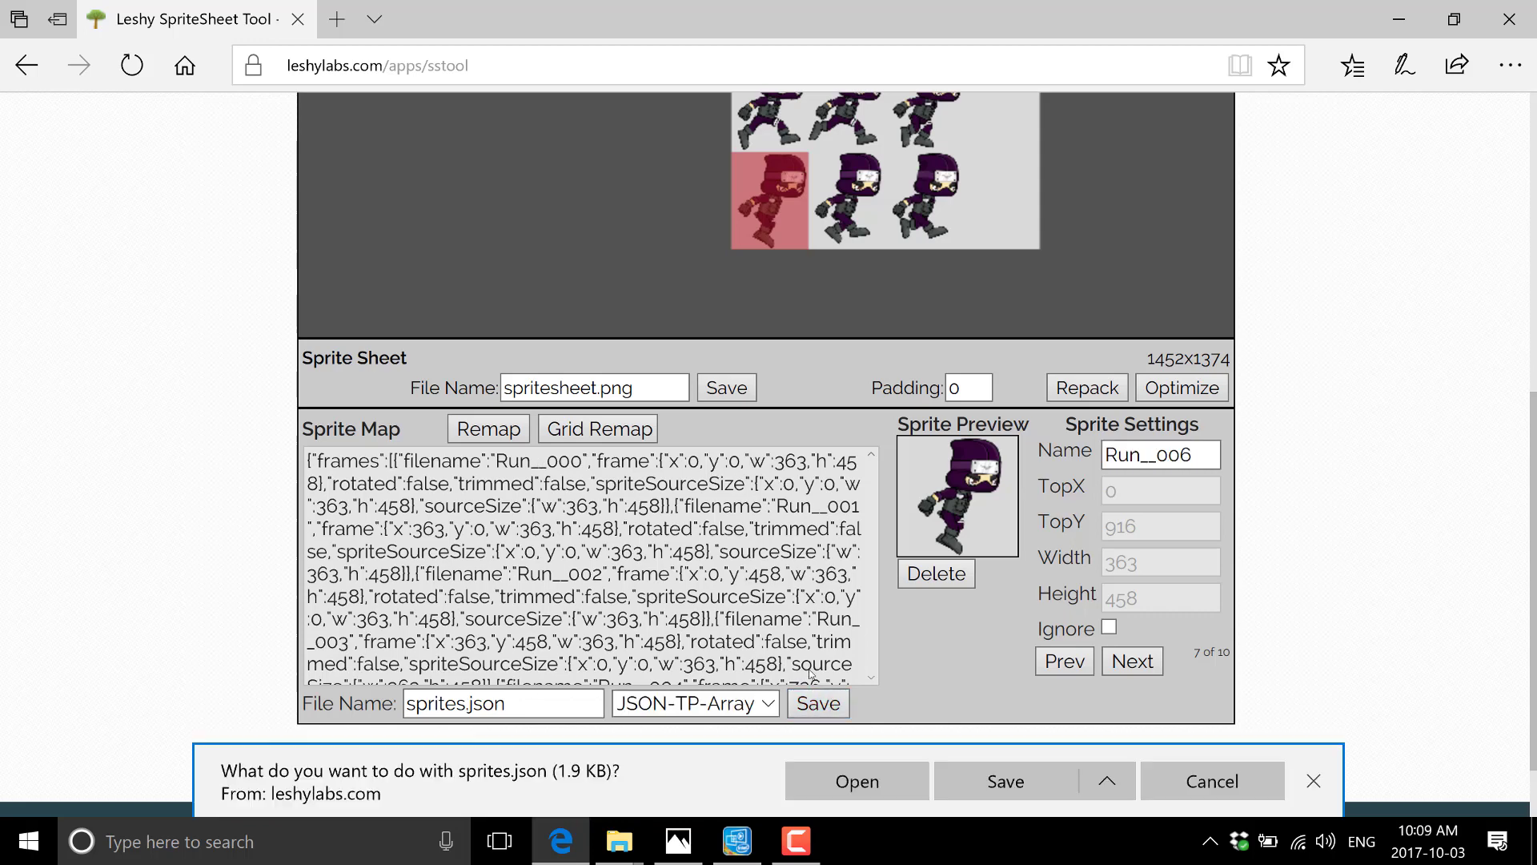
{"action": "left_click", "coordinate": [1108, 782]}
{"action": "left_click", "coordinate": [1005, 743]}
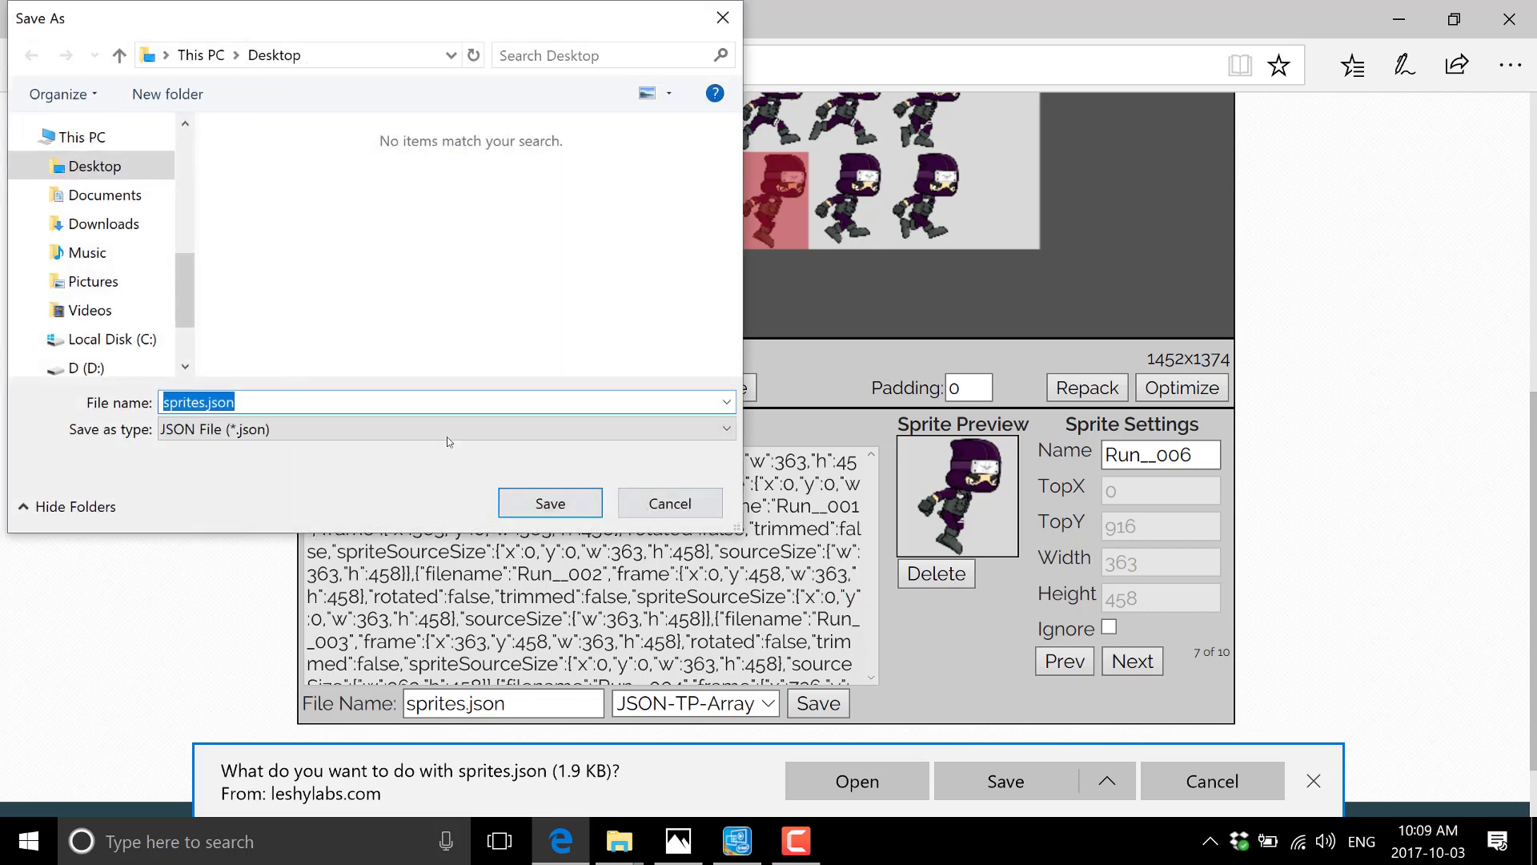
{"action": "left_click", "coordinate": [522, 502]}
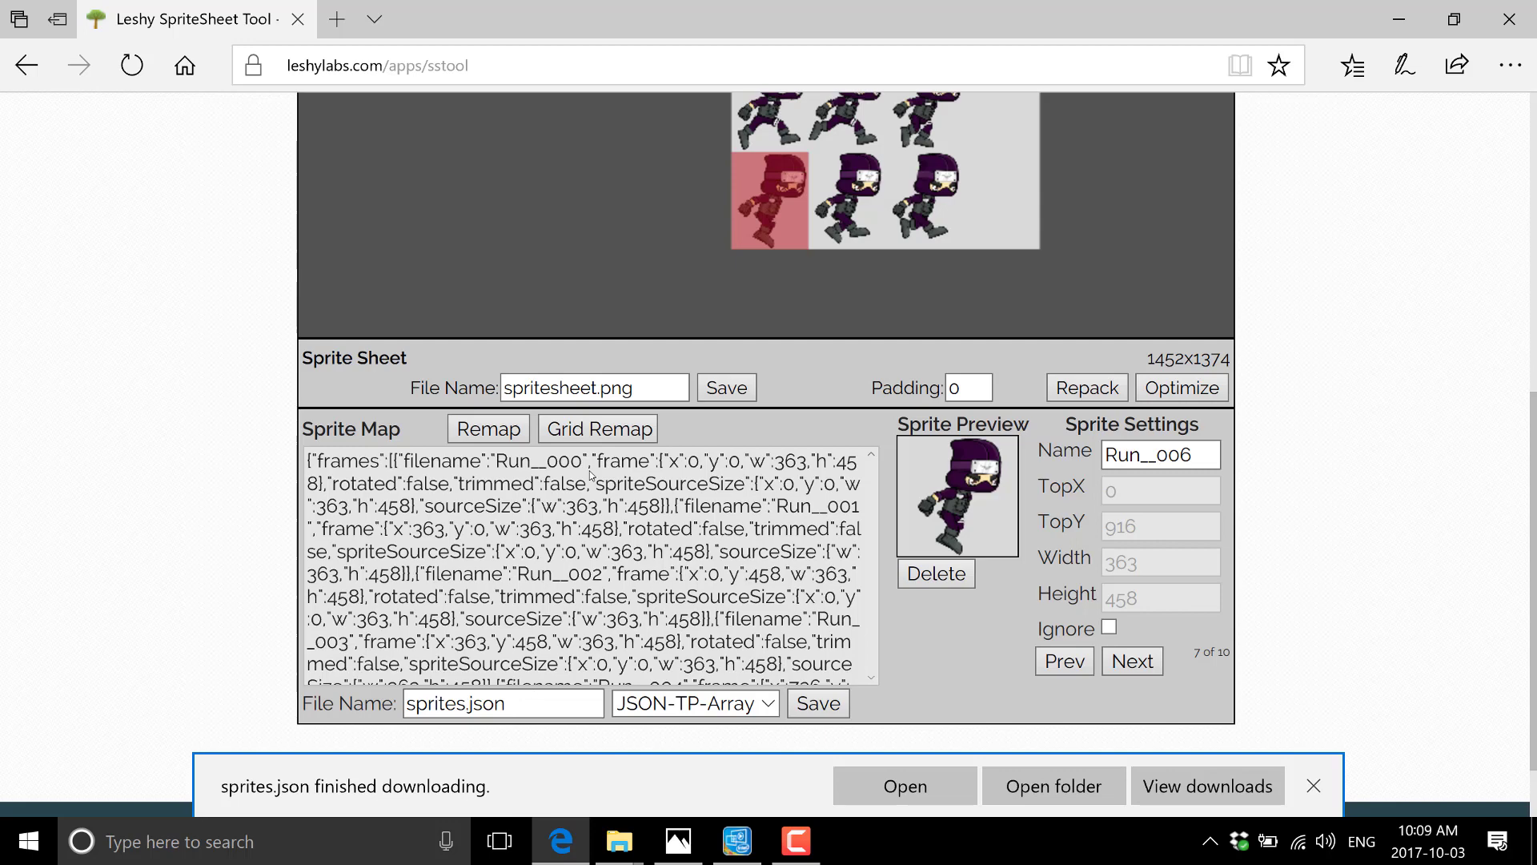
Step: On the desktop, move spritesheet.png next to sprites.json and preview the image in Photos
{"action": "key", "text": "super+d"}
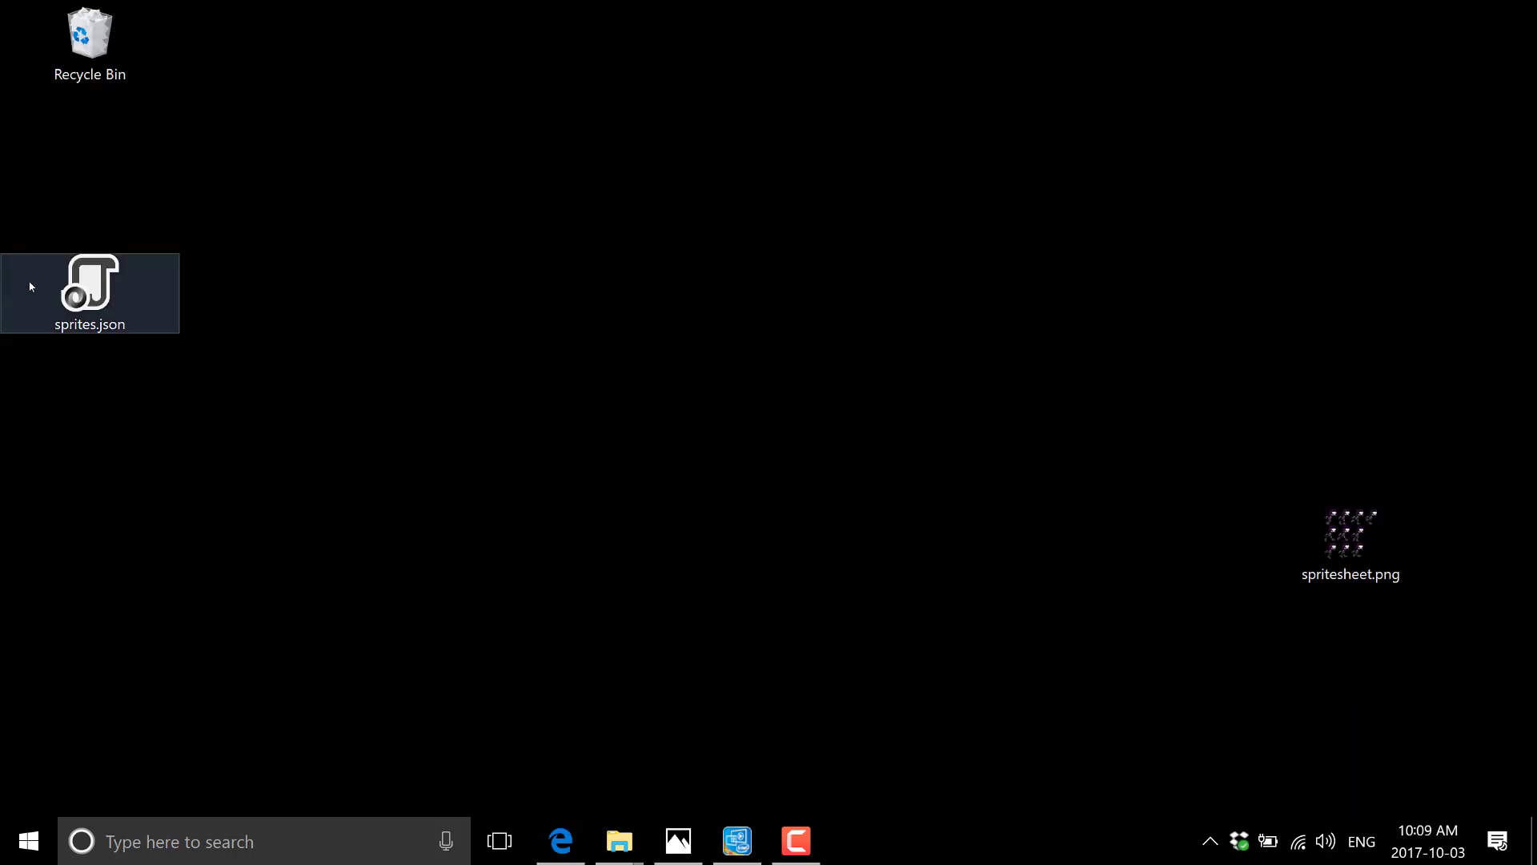
{"action": "left_click", "coordinate": [80, 272]}
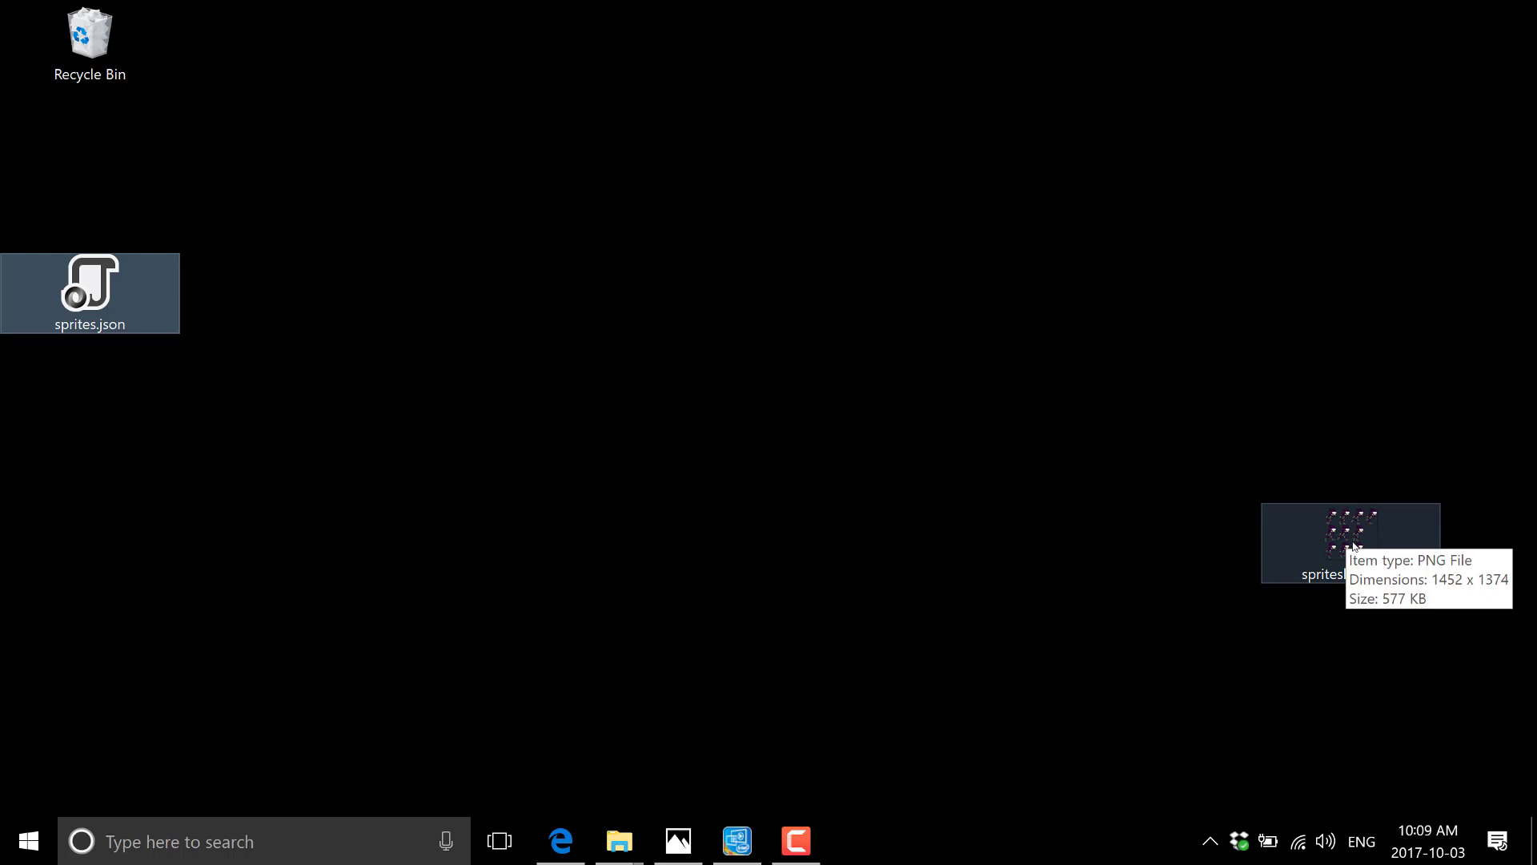
{"action": "left_click_drag", "start_coordinate": [1353, 533], "coordinate": [274, 195]}
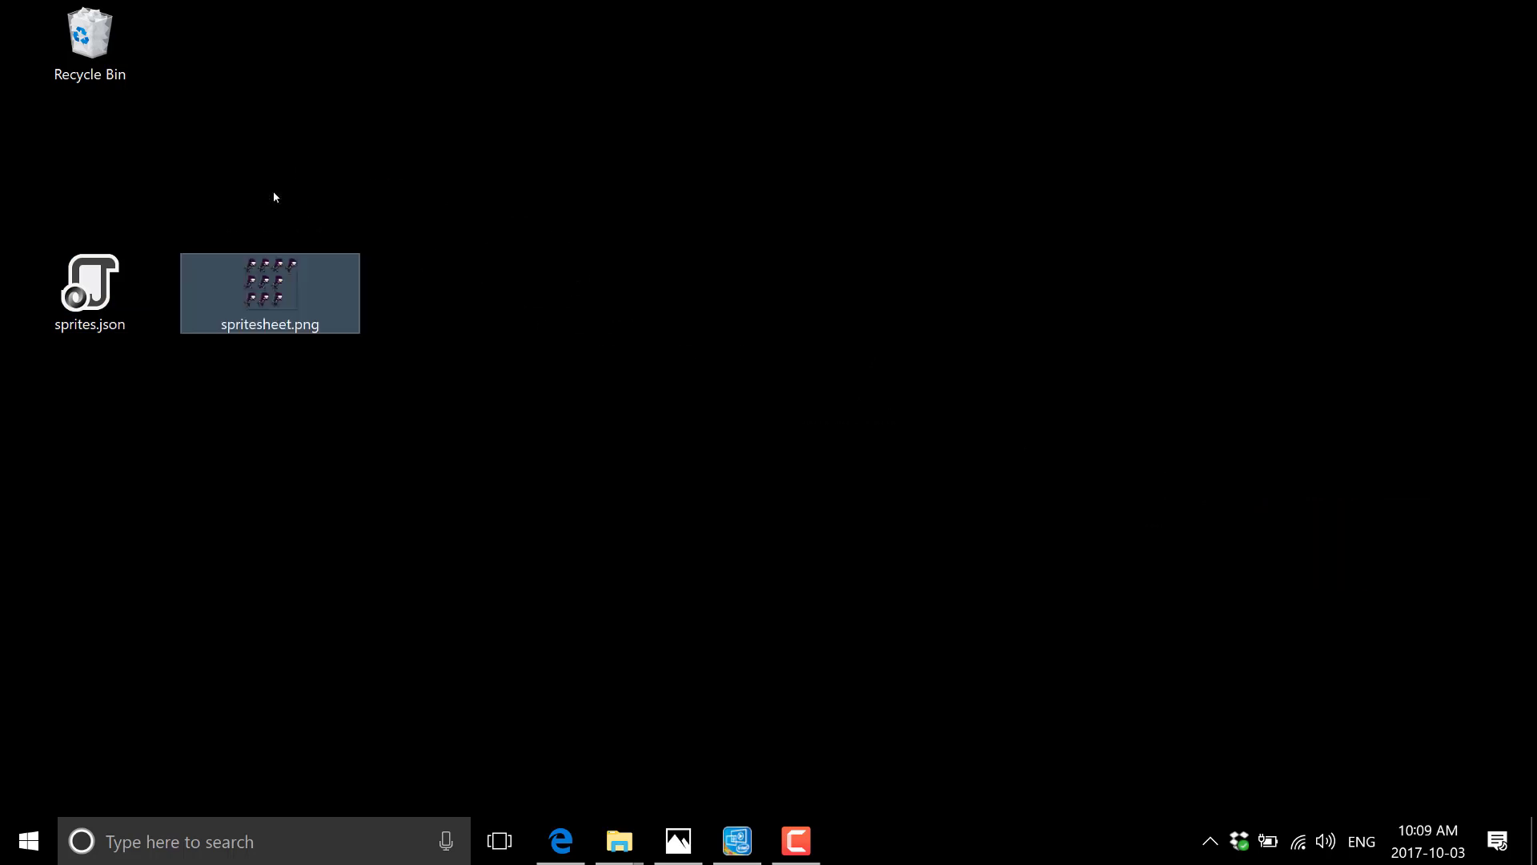
{"action": "double_click", "coordinate": [284, 269]}
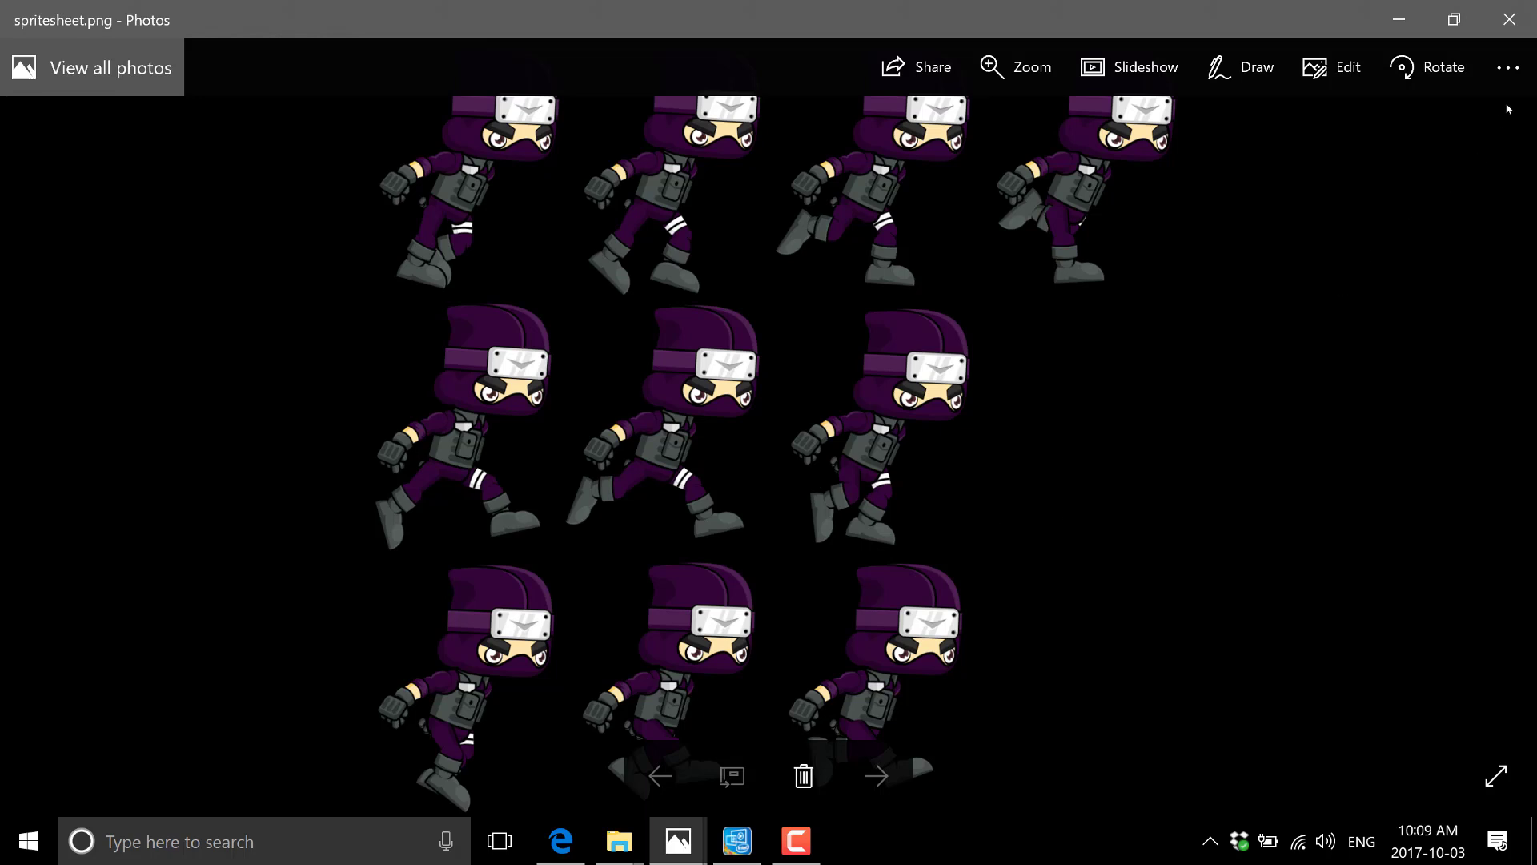
{"action": "left_click", "coordinate": [1509, 19]}
Step: Open sprites.json in Notepad without making it the default app for .json files
{"action": "left_click", "coordinate": [90, 288]}
{"action": "right_click", "coordinate": [106, 299]}
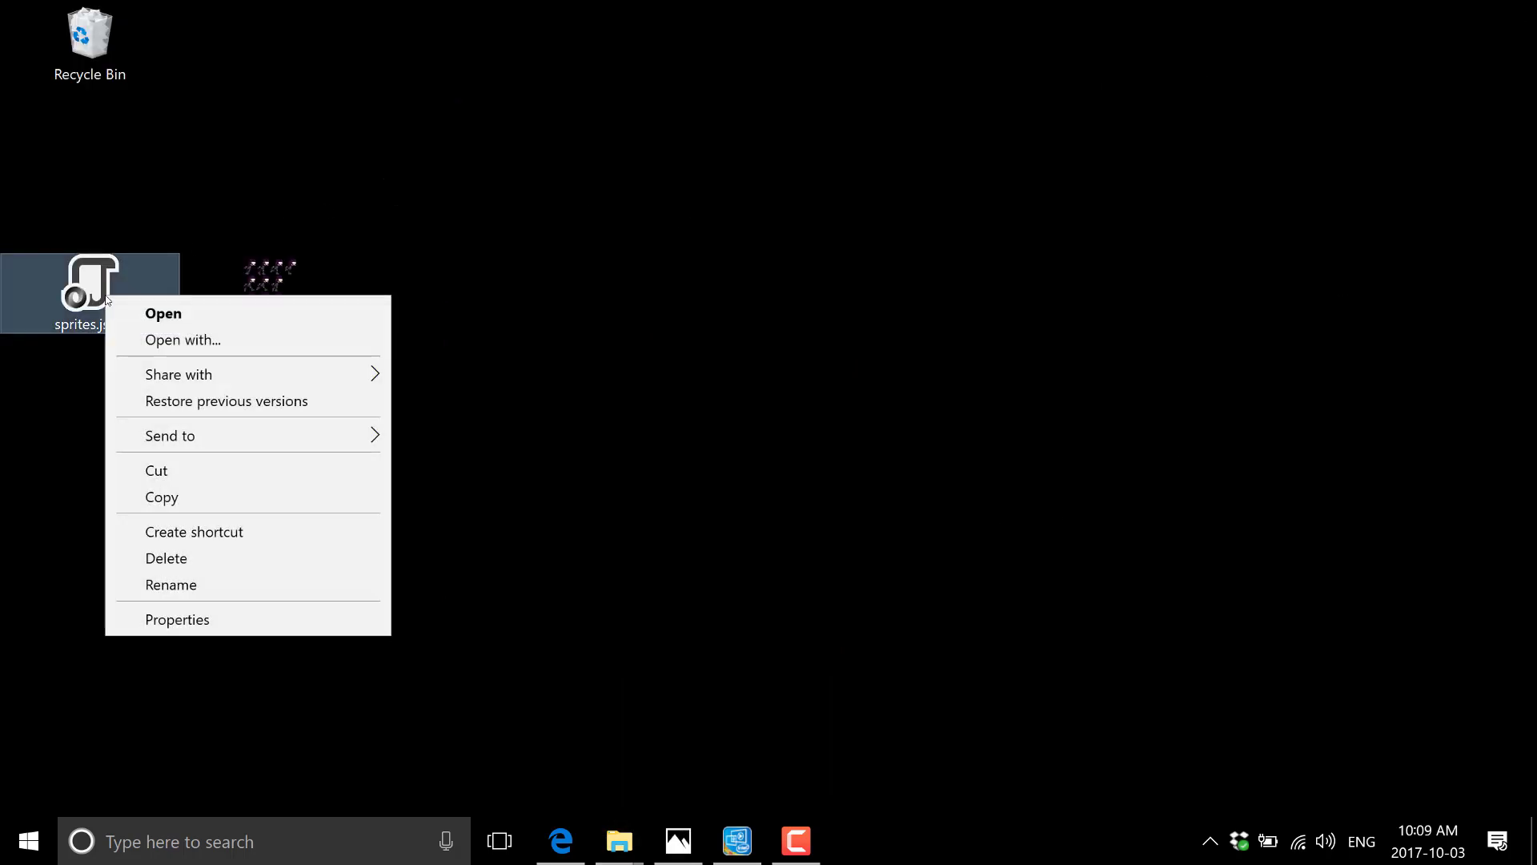
{"action": "left_click", "coordinate": [194, 348]}
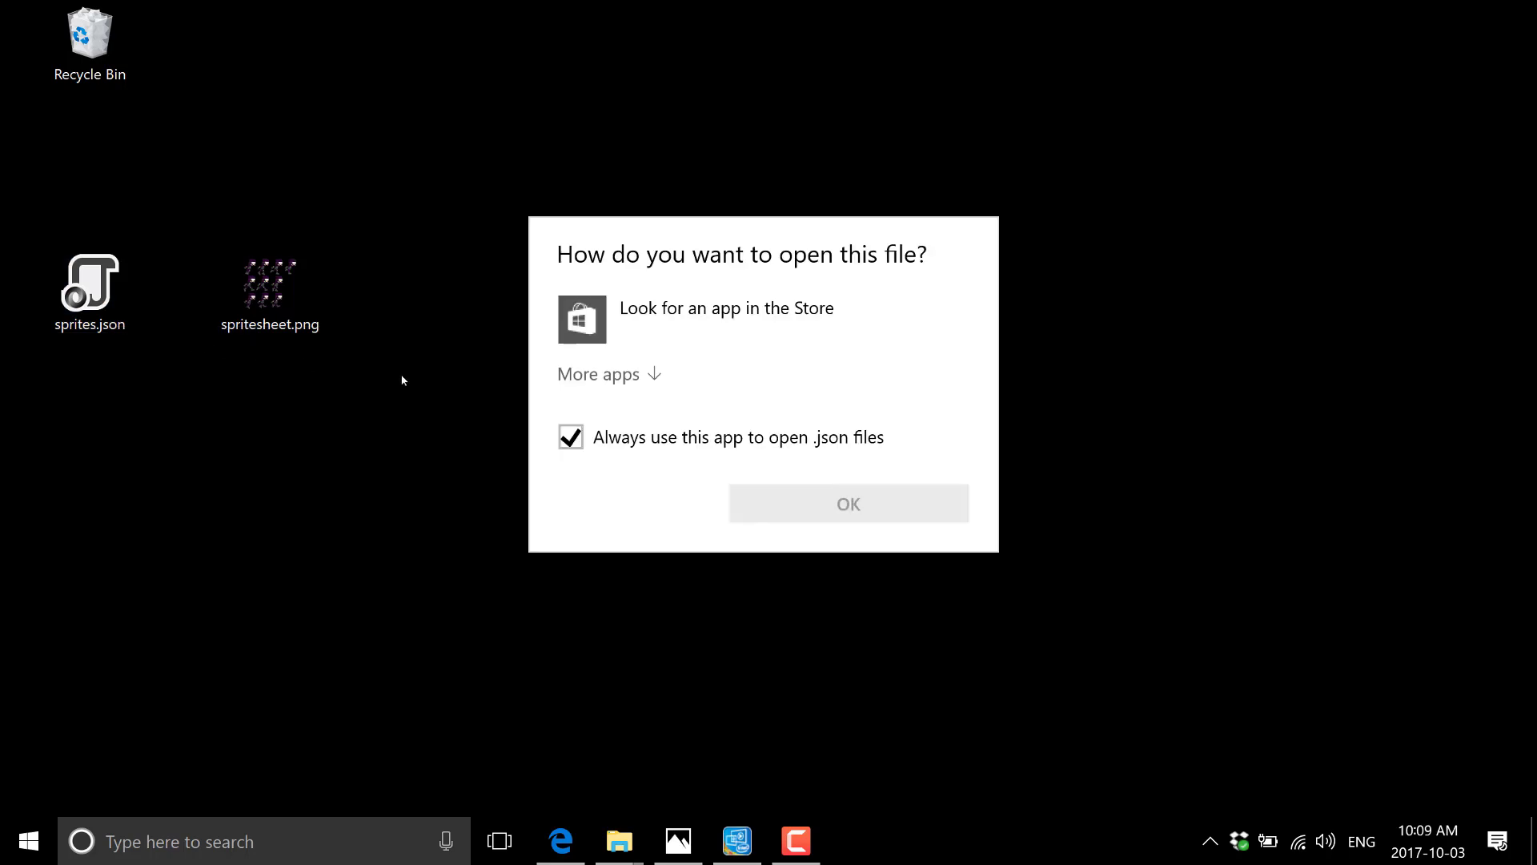
{"action": "left_click", "coordinate": [624, 437]}
{"action": "left_click", "coordinate": [646, 376]}
{"action": "left_click", "coordinate": [652, 483]}
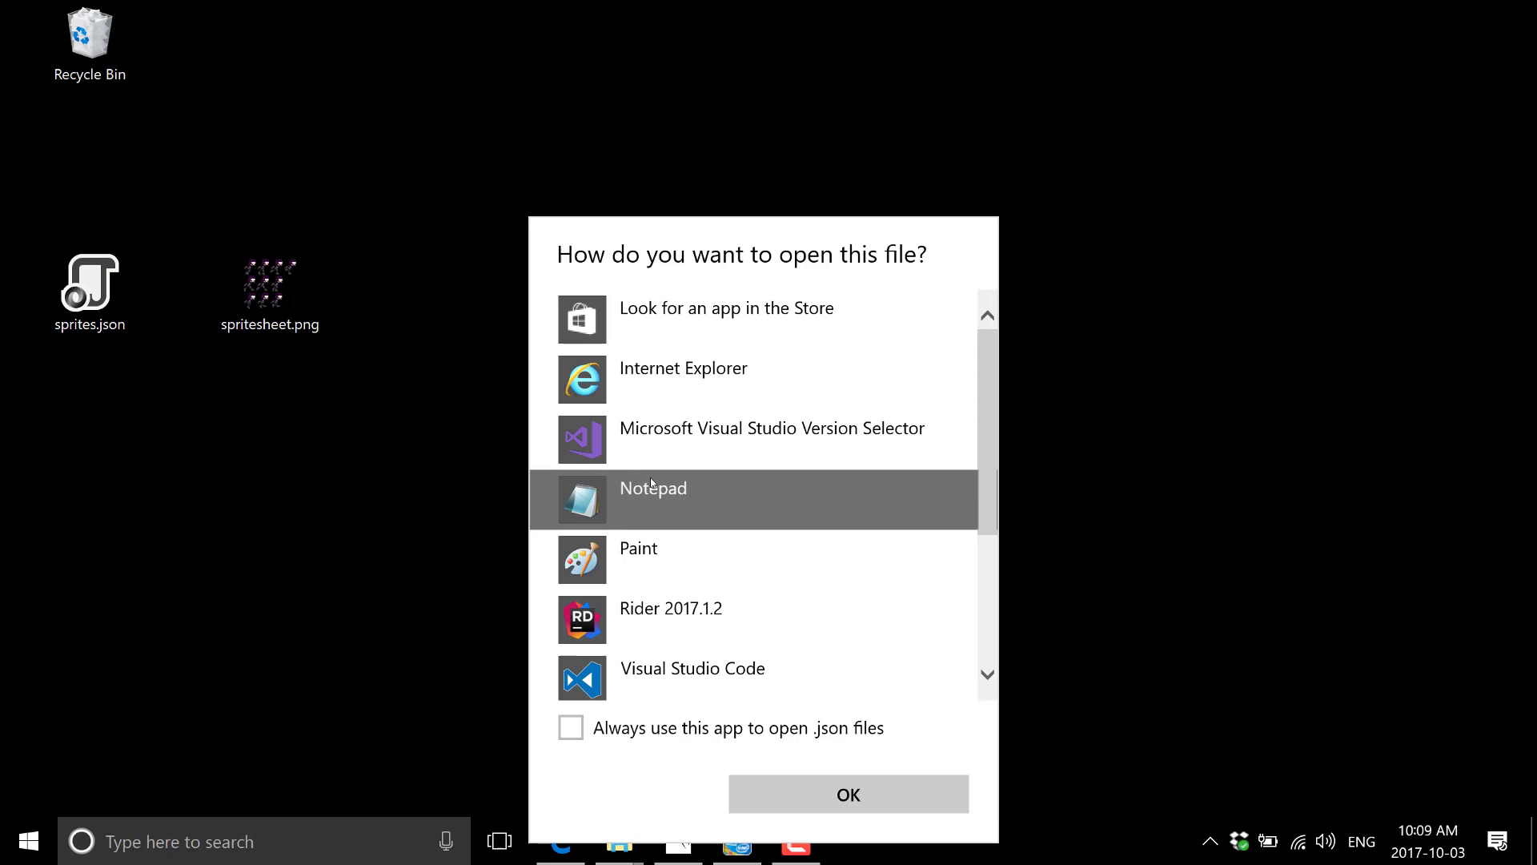
{"action": "double_click", "coordinate": [652, 485]}
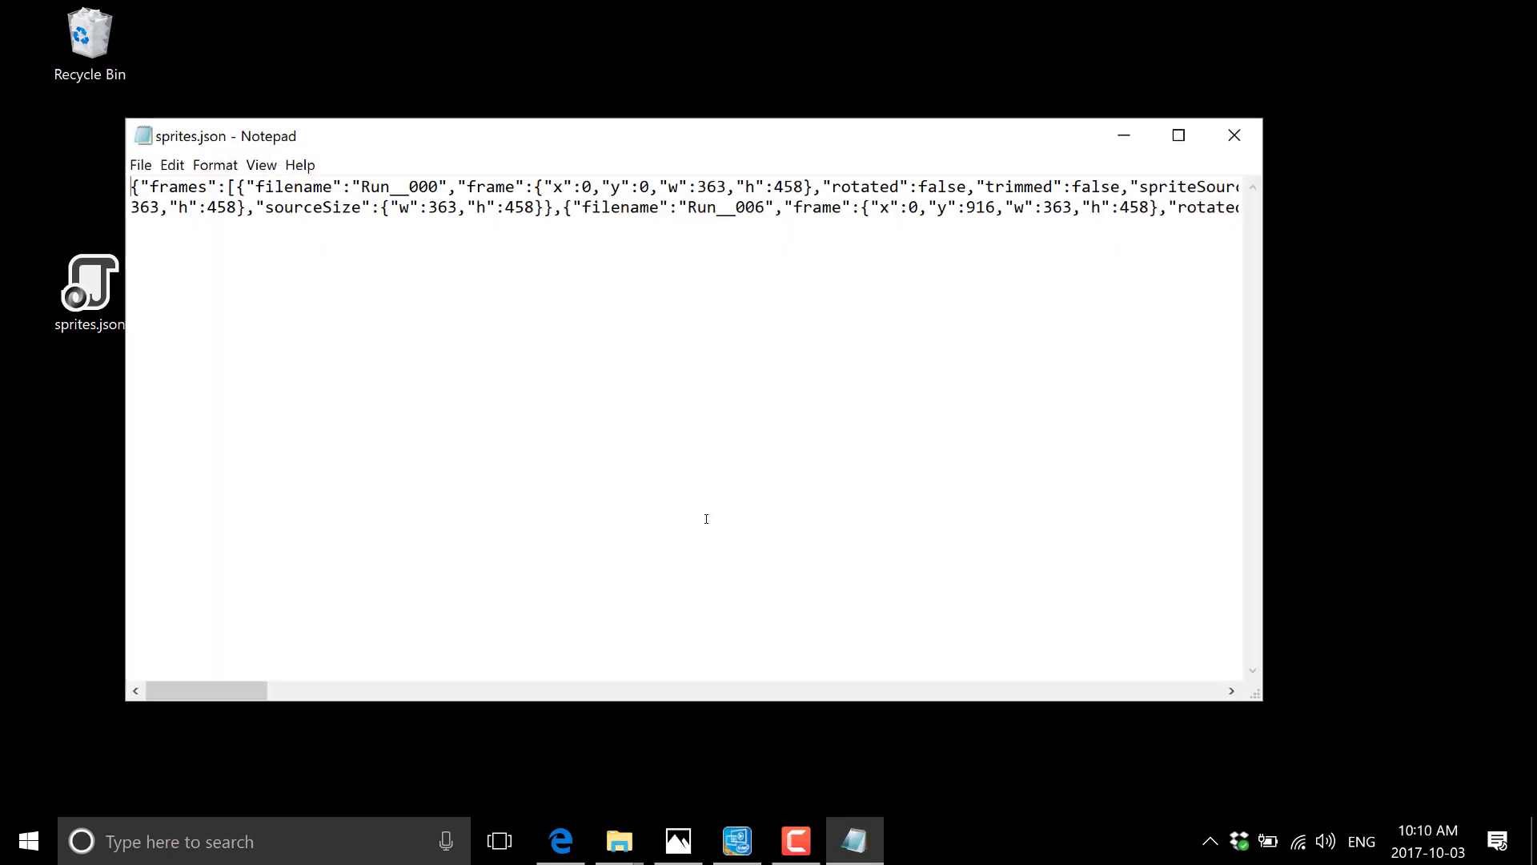
Step: Turn on Word Wrap and highlight the Run_ prefix of the Run__001 filename
{"action": "left_click", "coordinate": [261, 165]}
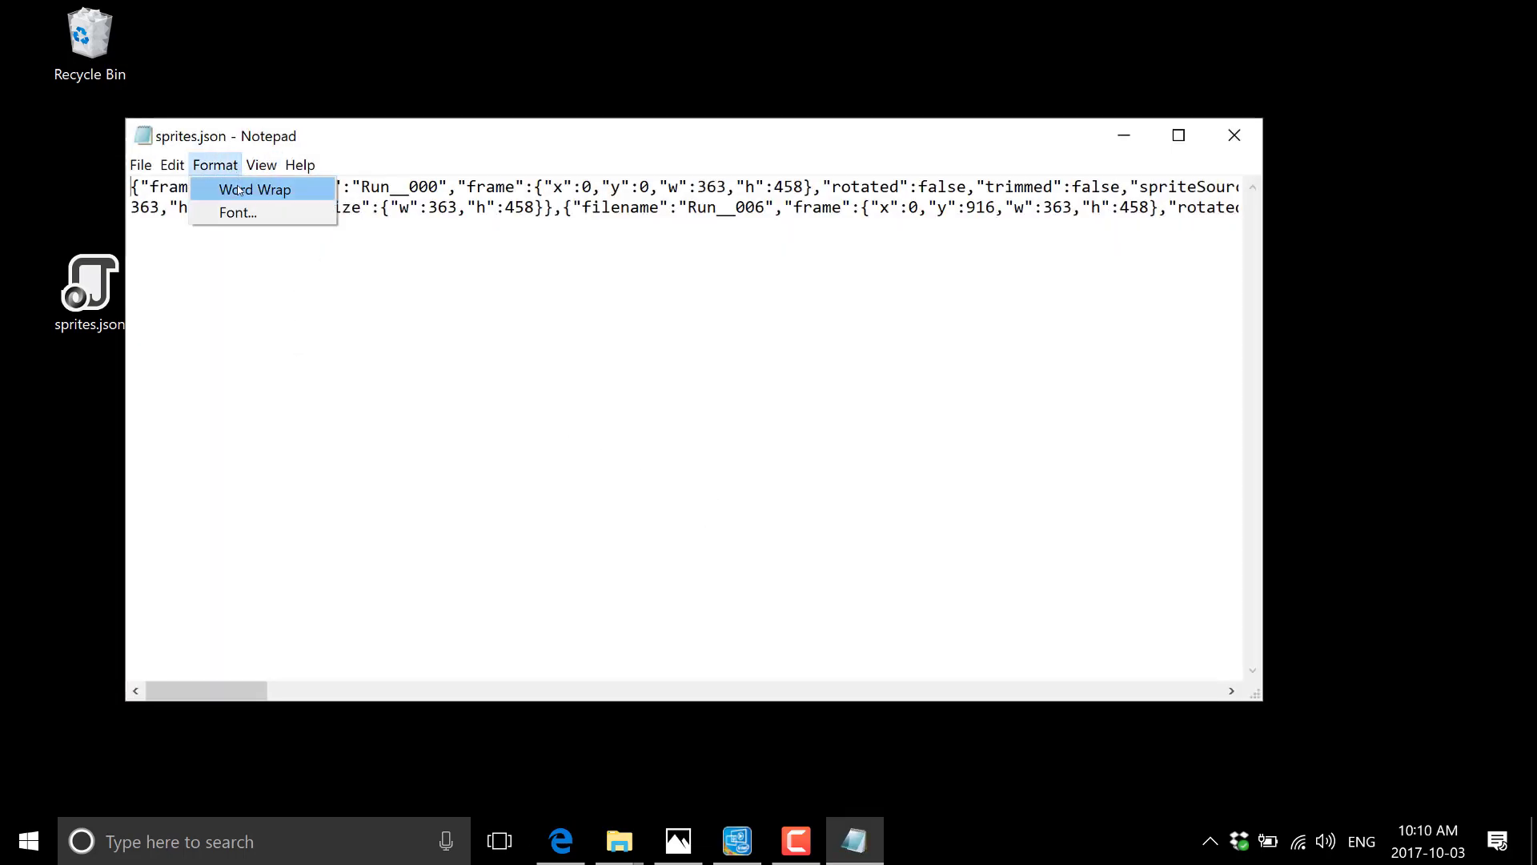
{"action": "left_click", "coordinate": [254, 190]}
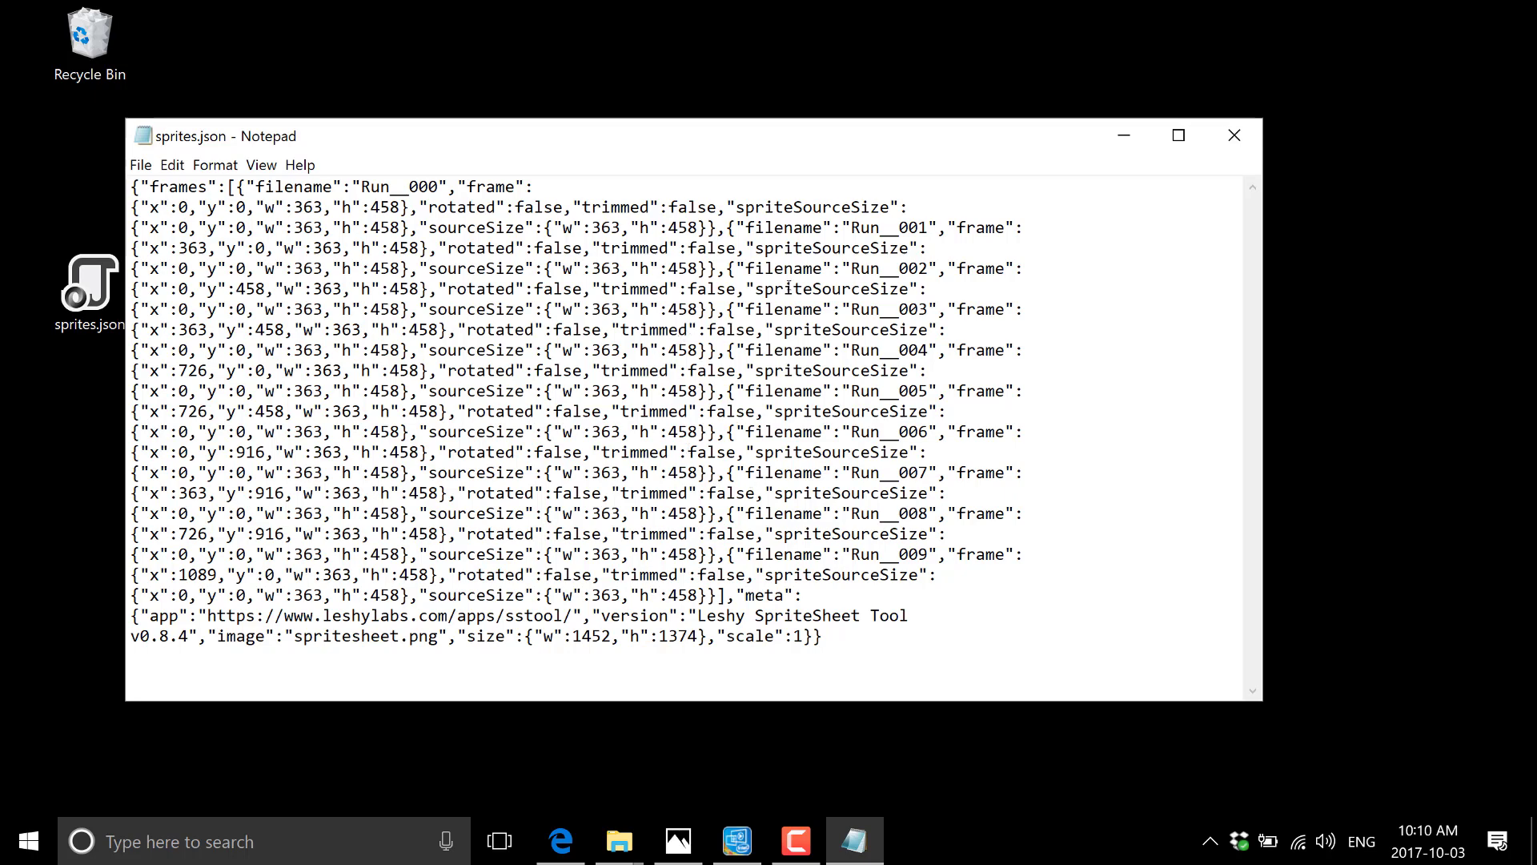
{"action": "double_click", "coordinate": [870, 227]}
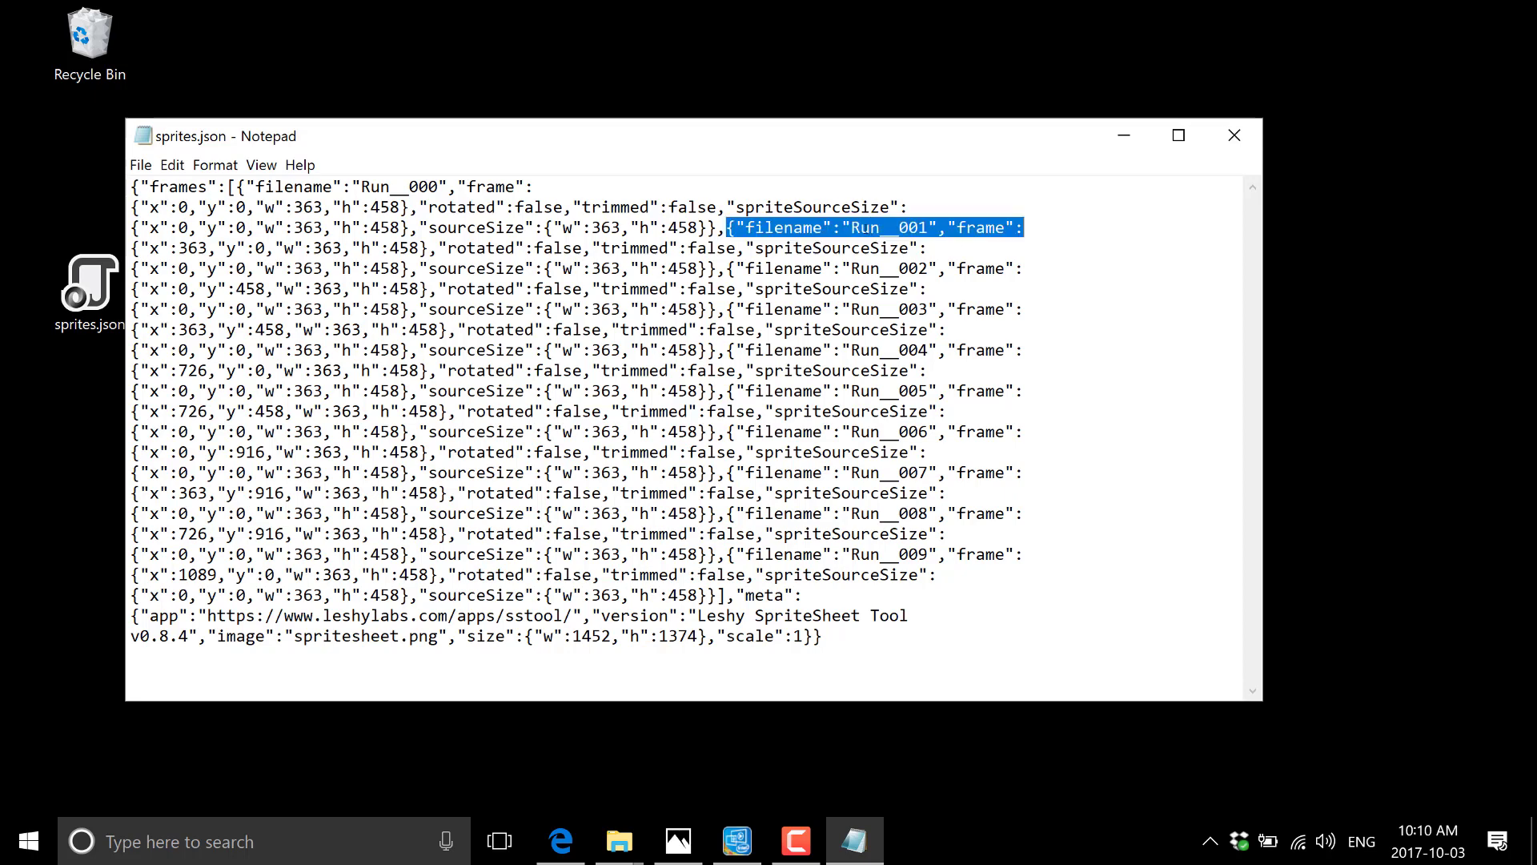
{"action": "left_click", "coordinate": [854, 228]}
{"action": "left_click_drag", "start_coordinate": [853, 227], "coordinate": [890, 227]}
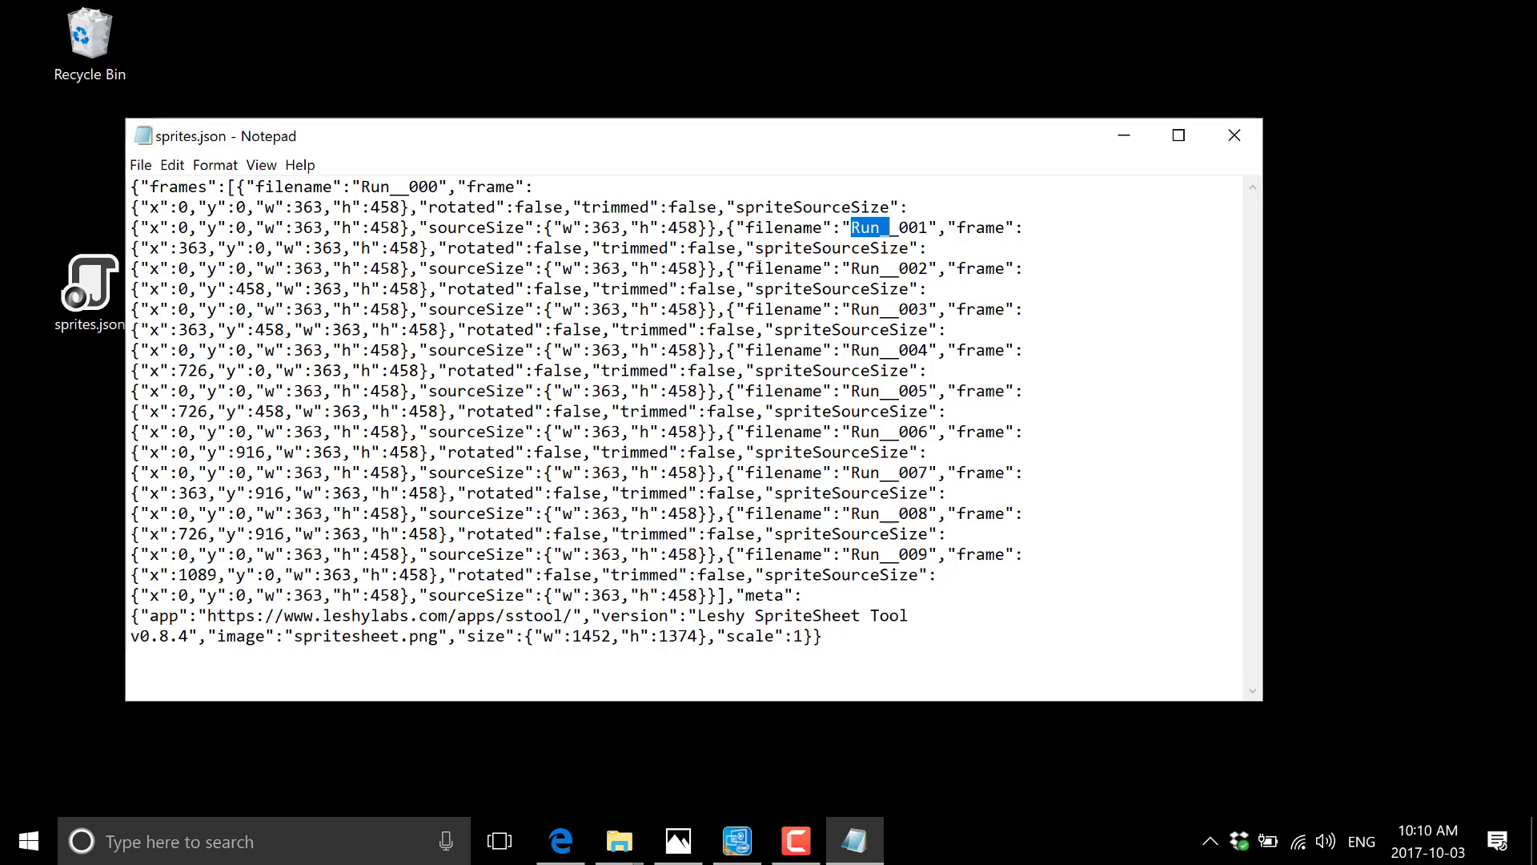
Step: Close Notepad, preview spritesheet.png in Photos, then bring the sprite tool browser back
{"action": "left_click", "coordinate": [1234, 134]}
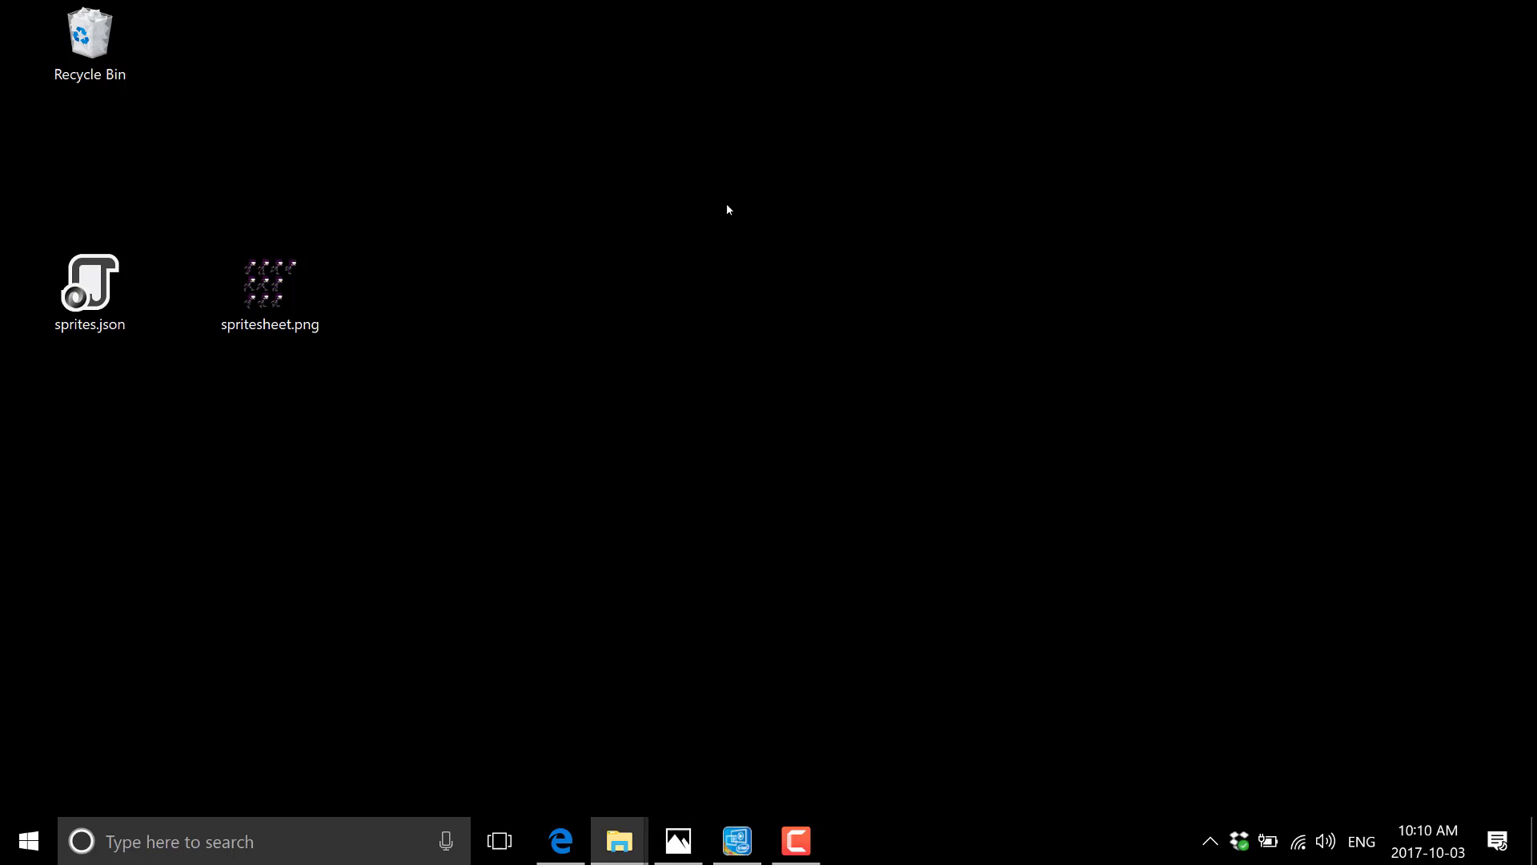
{"action": "double_click", "coordinate": [305, 293]}
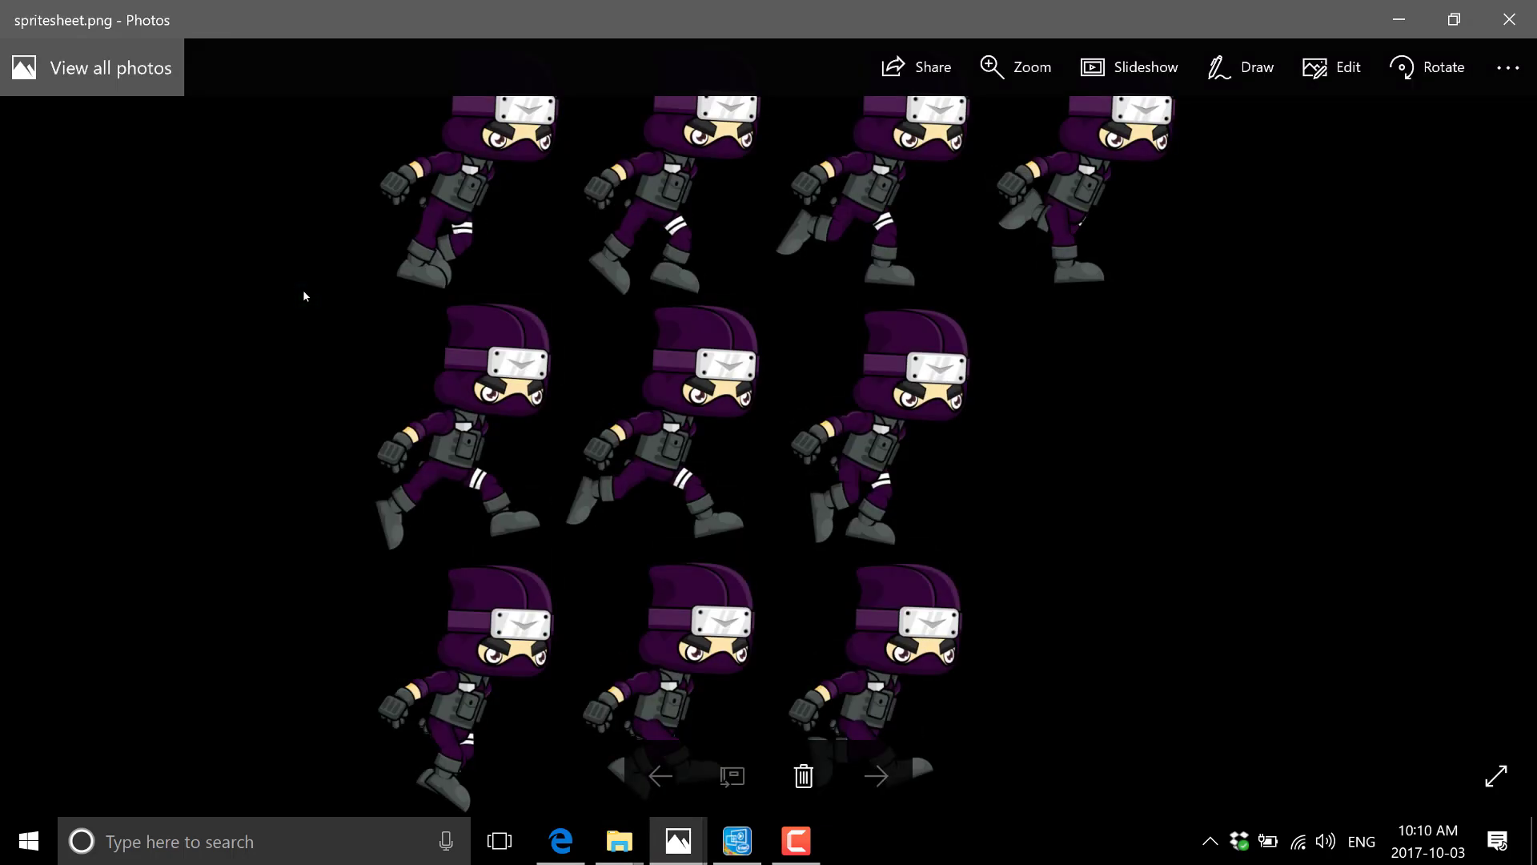
{"action": "left_click", "coordinate": [1509, 19]}
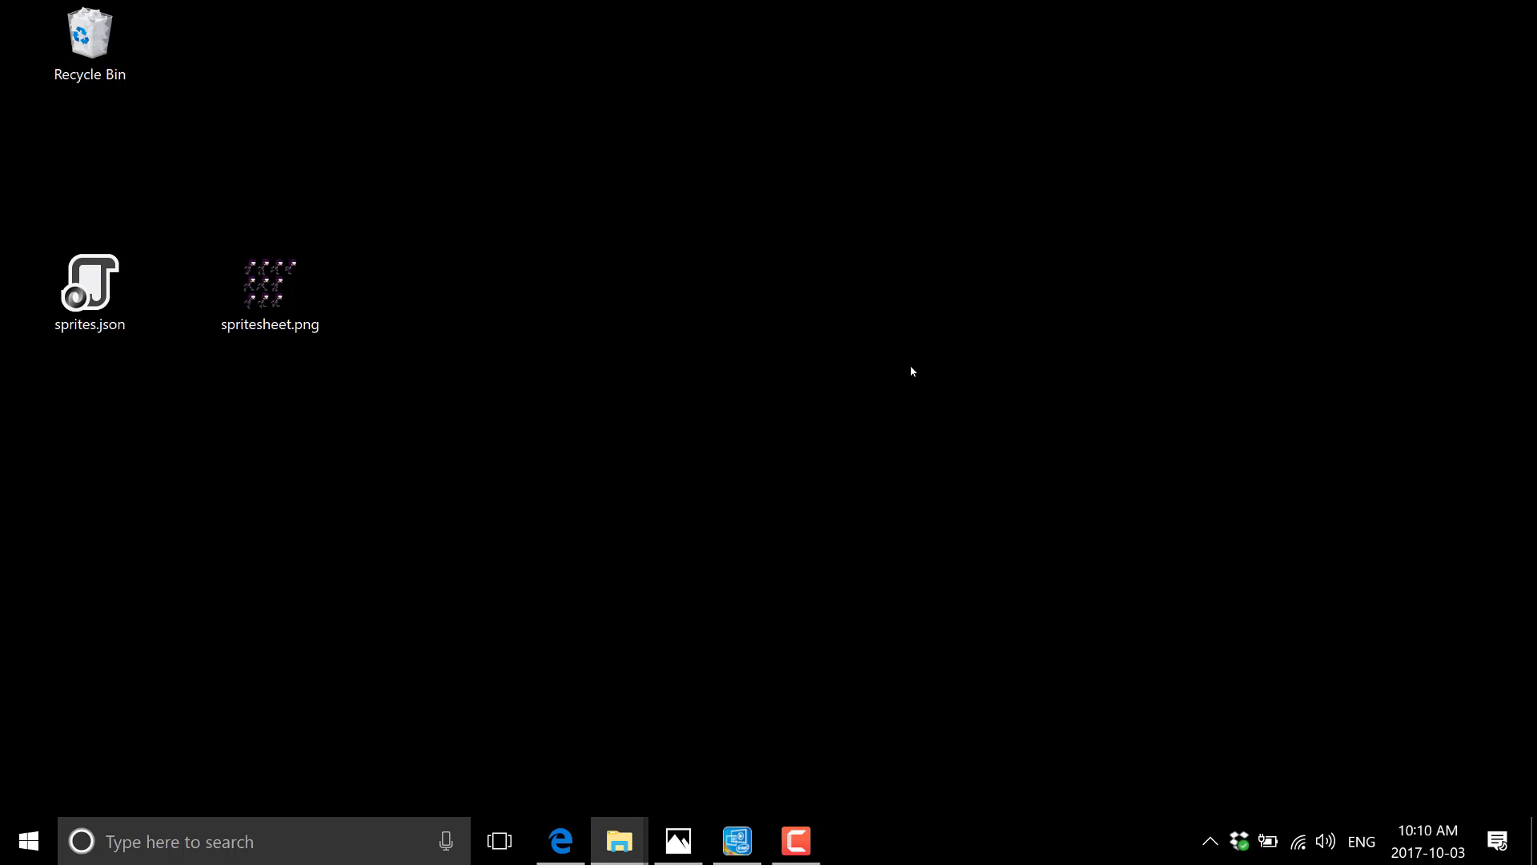
{"action": "left_click", "coordinate": [562, 827]}
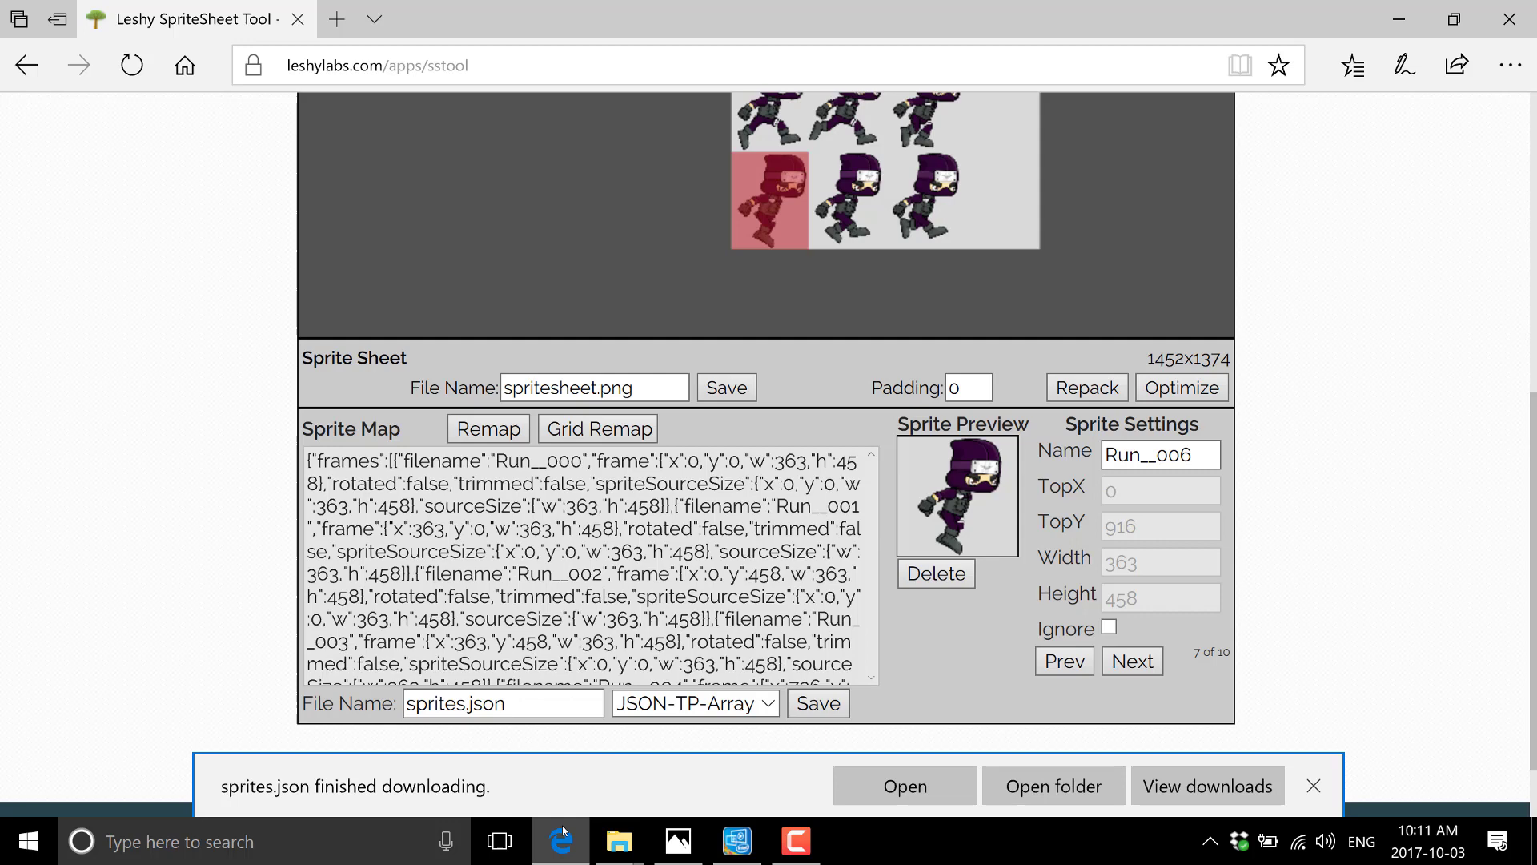
Step: Close the sprites.json download notification bar
{"action": "left_click", "coordinate": [1315, 786]}
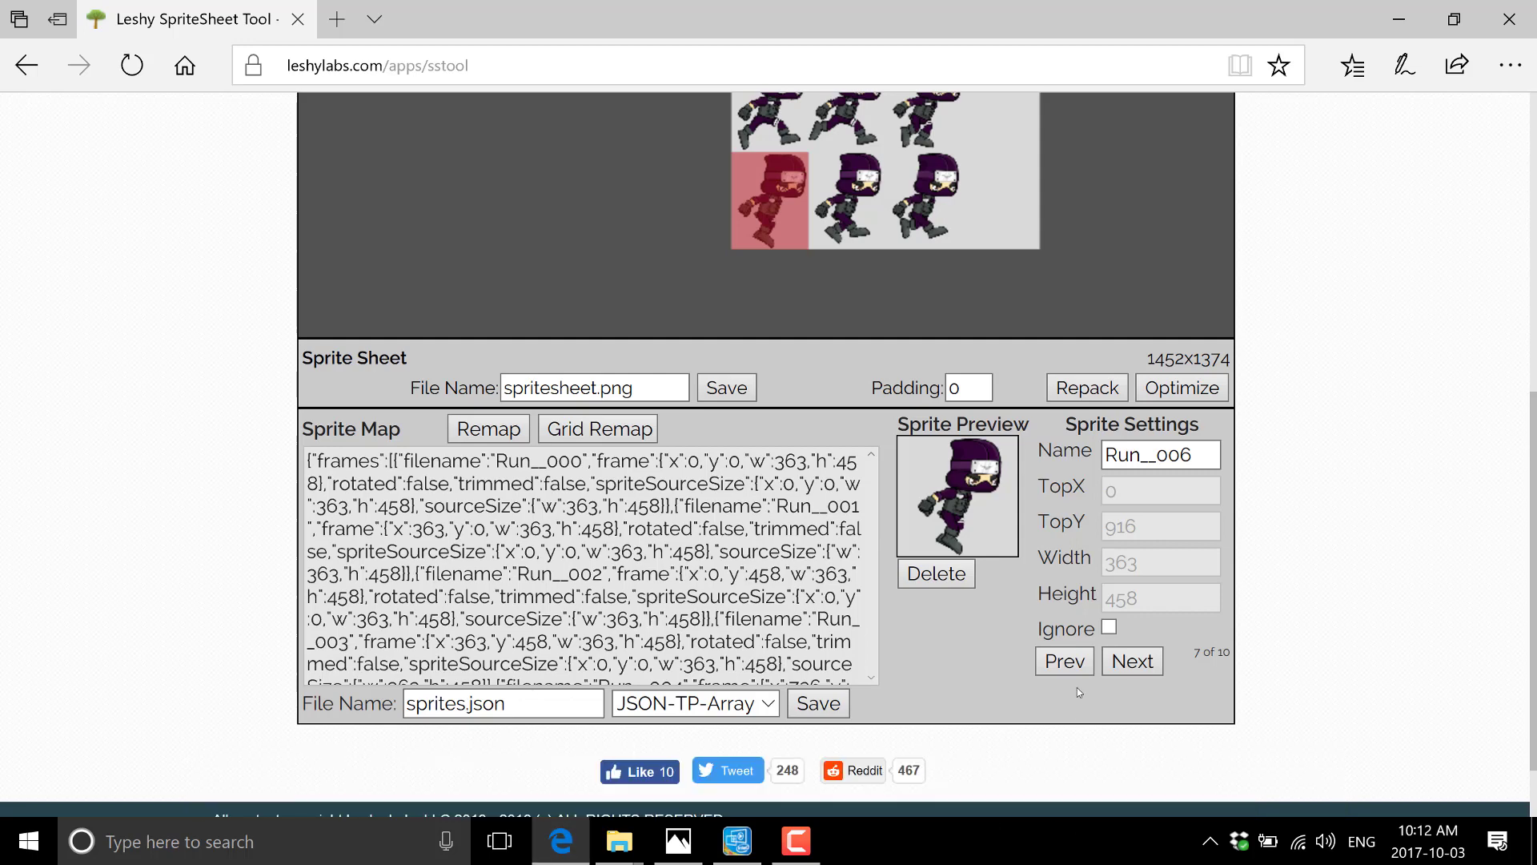